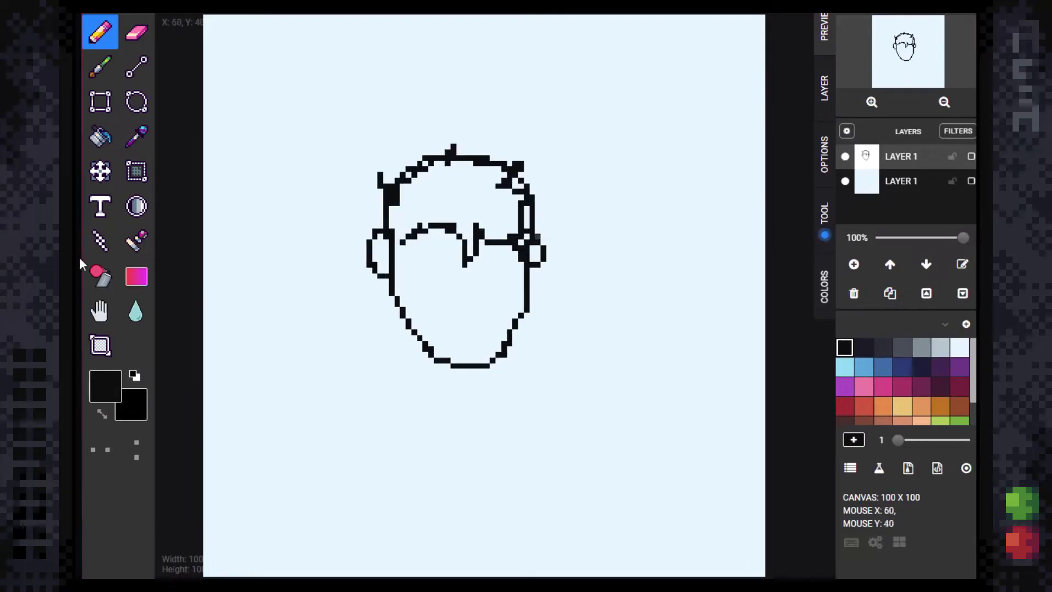
# Step: Fade the head sketch layer and add a new layer above it
pyautogui.click(100, 171)
pyautogui.moveTo(955, 239); pyautogui.dragTo(895, 239)
pyautogui.click(854, 264)
# Step: Trace the jaw and the left ear on the new layer with straight black lines
pyautogui.scroll(3, 482, 296)
pyautogui.click(137, 67)
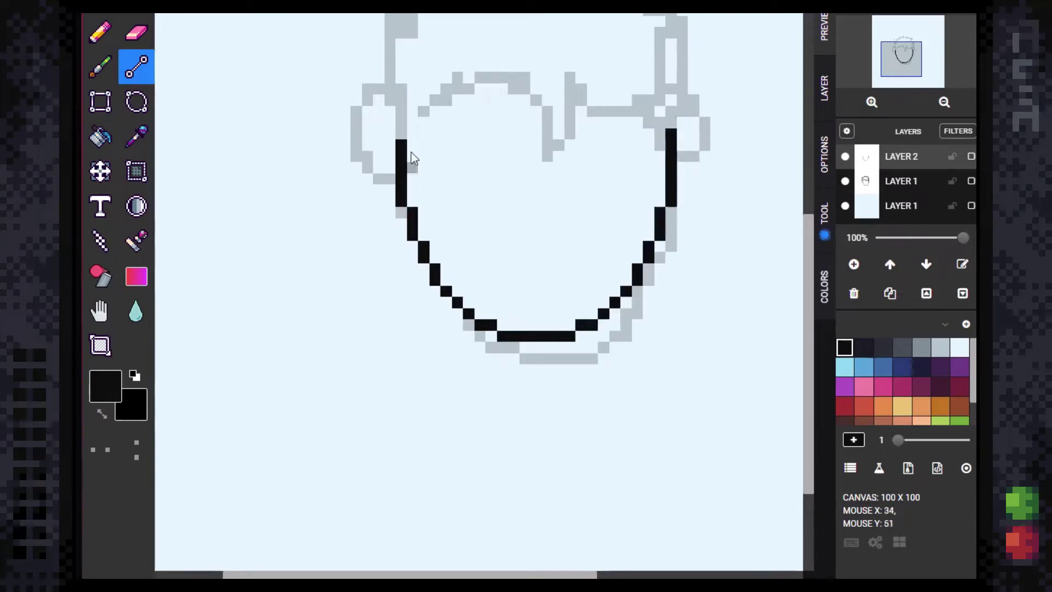
pyautogui.scroll(3, 460, 219)
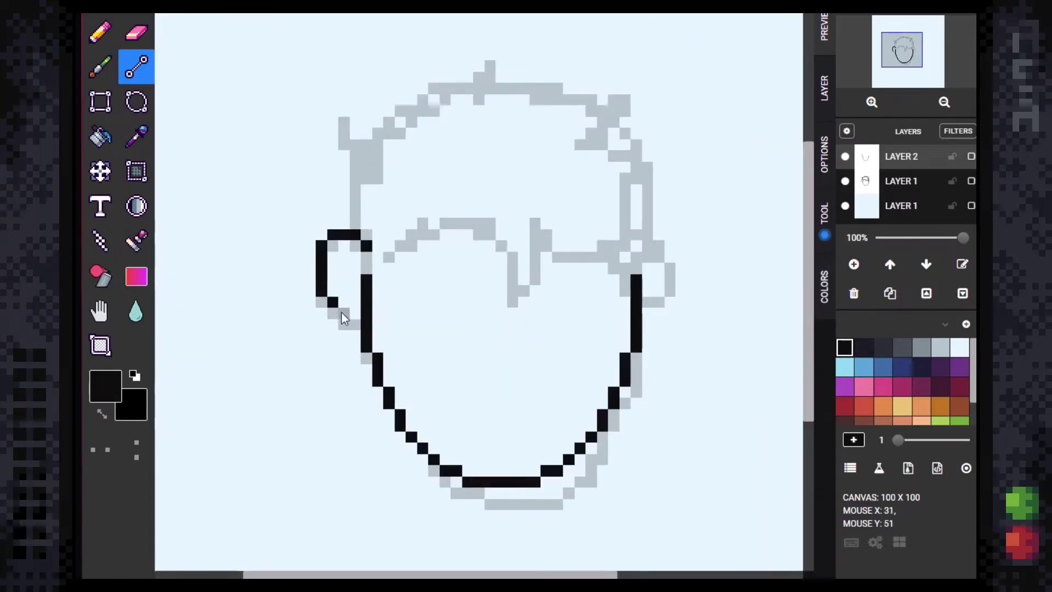
# Step: Copy the left ear with a rectangular selection and delete the faded sketch layer
pyautogui.press('s')
pyautogui.moveTo(282, 204); pyautogui.dragTo(405, 343)
pyautogui.hotkey('ctrl', 'c')
pyautogui.click(854, 293)
# Step: Paste the ear copy and place it mirrored at the right end of the jawline
pyautogui.scroll(-3, 482, 296)
pyautogui.hotkey('ctrl', 'v')
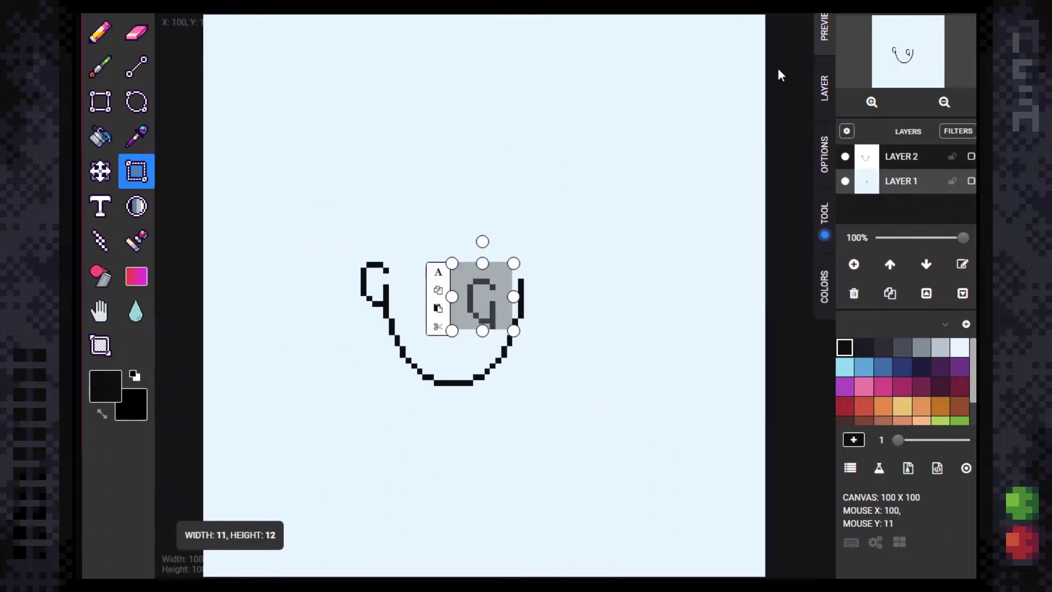
pyautogui.moveTo(480, 310); pyautogui.dragTo(525, 283)
pyautogui.scroll(2, 528, 288)
pyautogui.hotkey('ctrl', 'z')
pyautogui.hotkey('ctrl', 'z')
pyautogui.hotkey('ctrl', 'z')
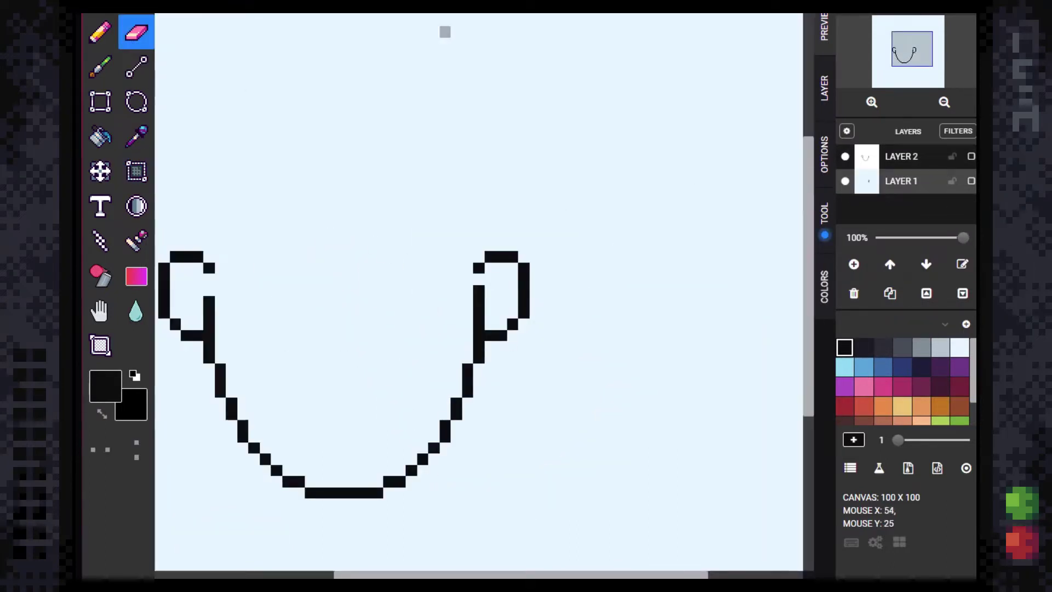
pyautogui.moveTo(433, 274); pyautogui.dragTo(501, 278)
pyautogui.press('e')
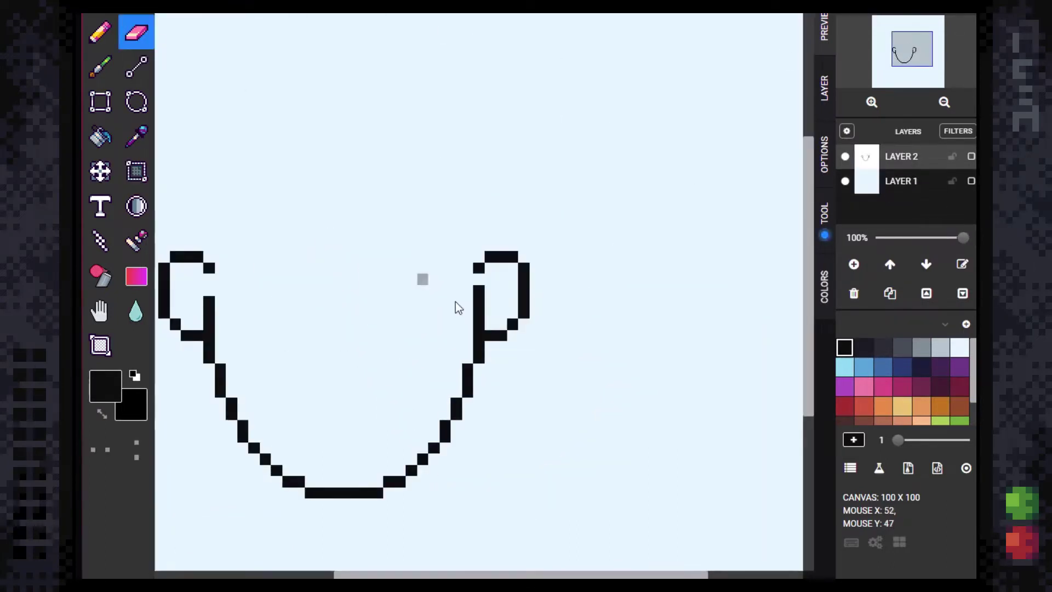
# Step: Draw short vertical black lines above both ears and trim the upper end of the left jawline
pyautogui.scroll(1, 422, 278)
pyautogui.press('l')
pyautogui.moveTo(240, 204); pyautogui.dragTo(240, 148)
pyautogui.moveTo(645, 204); pyautogui.dragTo(648, 148)
pyautogui.press('e')
pyautogui.scroll(-2, 465, 242)
pyautogui.scroll(1, 466, 363)
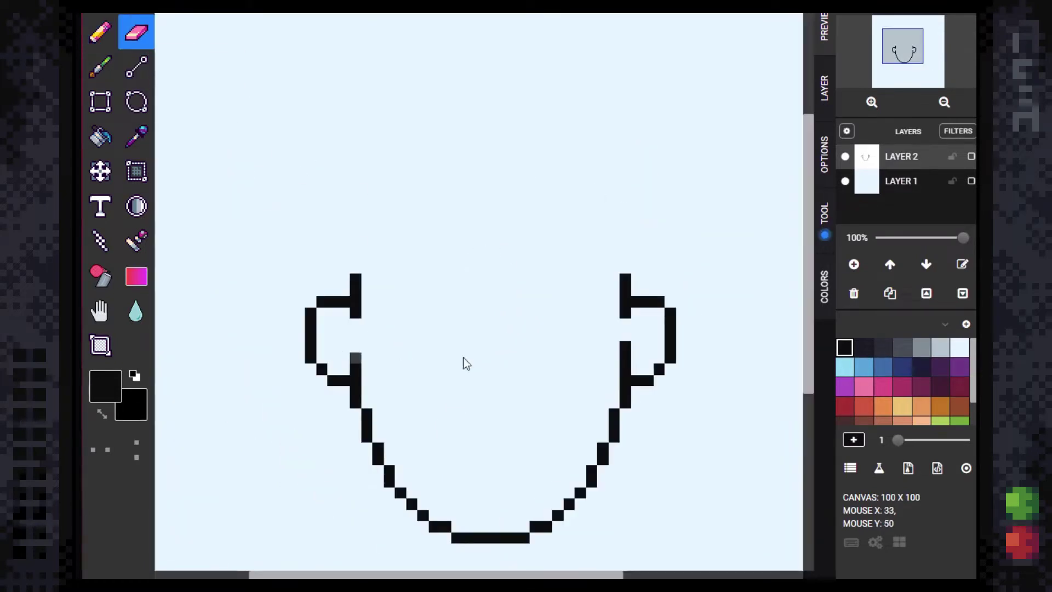
pyautogui.click(356, 358)
# Step: Draw a jagged fringe and a spiky hair outline around the top of the head with the black pencil
pyautogui.press('b')
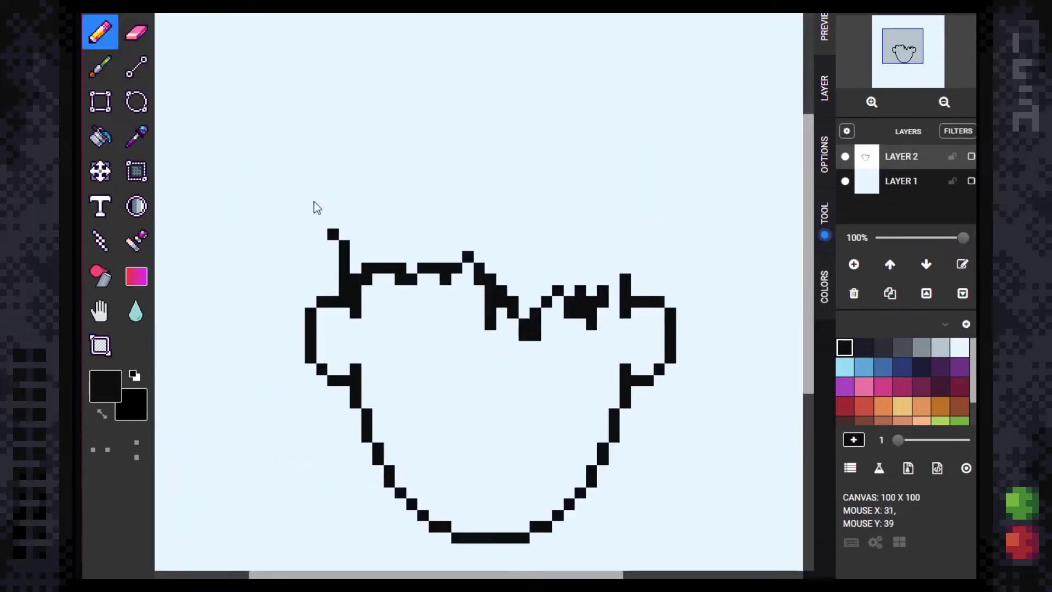
pyautogui.moveTo(317, 207)
pyautogui.mouseDown()
pyautogui.moveTo(548, 119)
pyautogui.moveTo(636, 281)
pyautogui.mouseUp()
pyautogui.click(136, 171)
pyautogui.moveTo(328, 50)
pyautogui.mouseDown()
pyautogui.moveTo(731, 238)
pyautogui.moveTo(733, 252)
pyautogui.mouseUp()
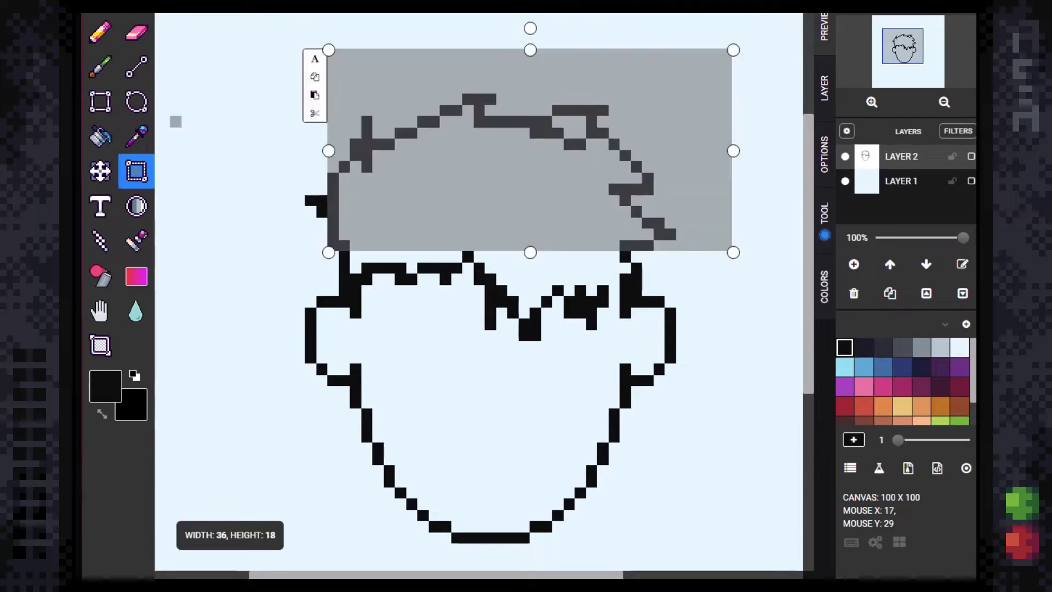
pyautogui.press('b')
pyautogui.moveTo(658, 211); pyautogui.dragTo(630, 241)
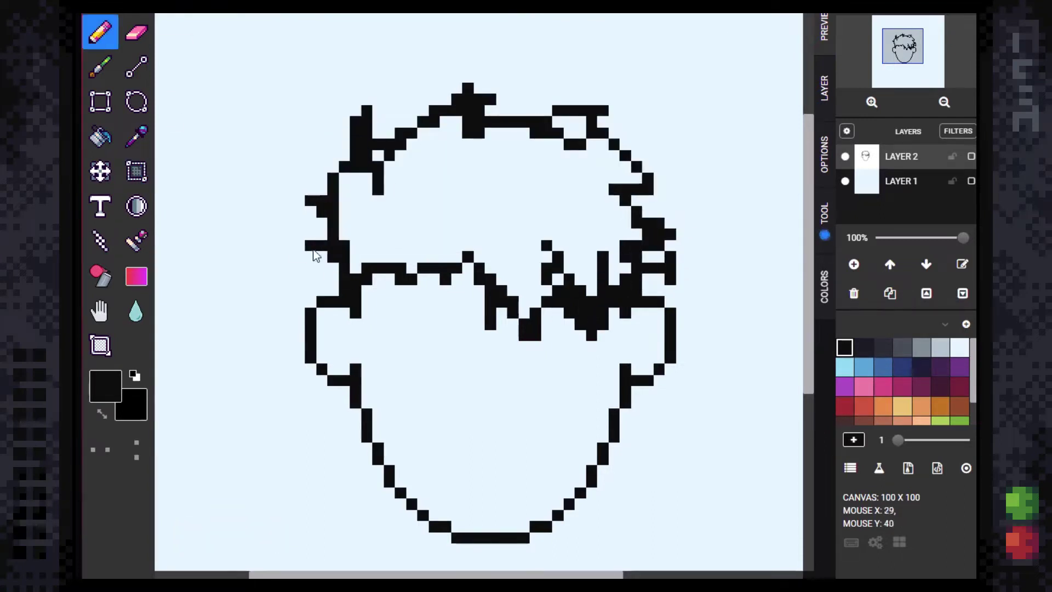
# Step: Erase the surplus pixels around the hair outline and fringe to thin them to clean single-pixel lines
pyautogui.press('e')
pyautogui.scroll(2, 504, 262)
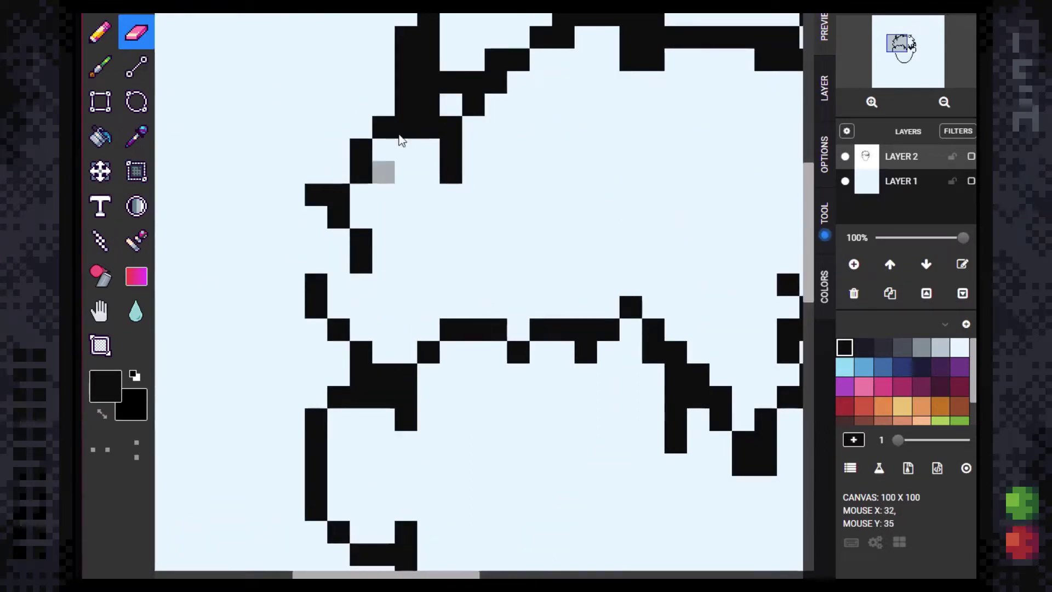
pyautogui.scroll(5, 482, 225)
pyautogui.hscroll(1, 515, 285)
pyautogui.scroll(-2, 559, 340)
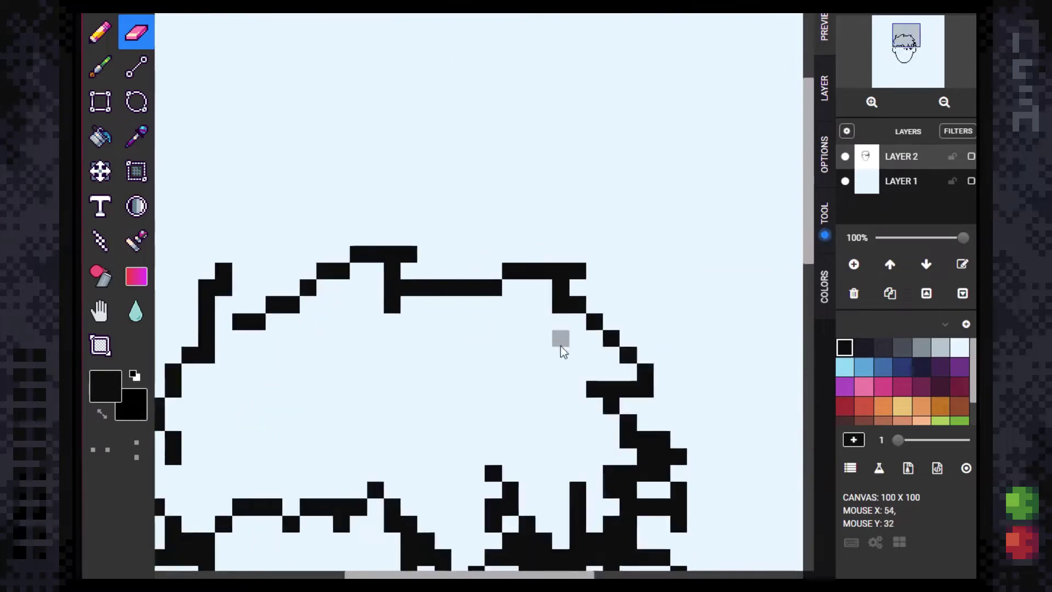
pyautogui.scroll(3, 242, 364)
pyautogui.moveTo(441, 310); pyautogui.dragTo(470, 281)
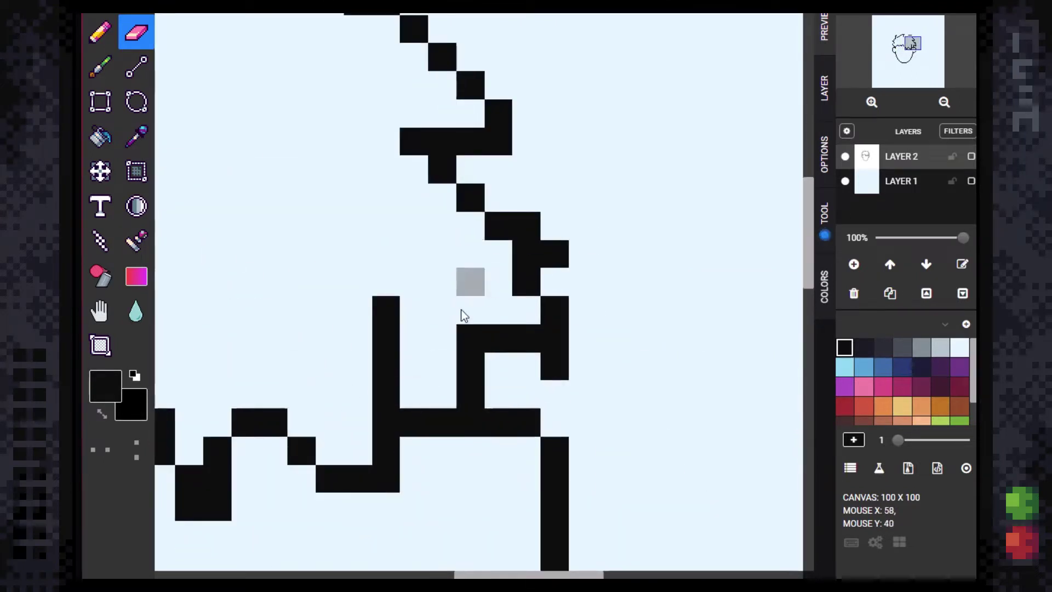
pyautogui.scroll(-2, 482, 340)
pyautogui.scroll(1, 223, 199)
pyautogui.scroll(-2, 539, 267)
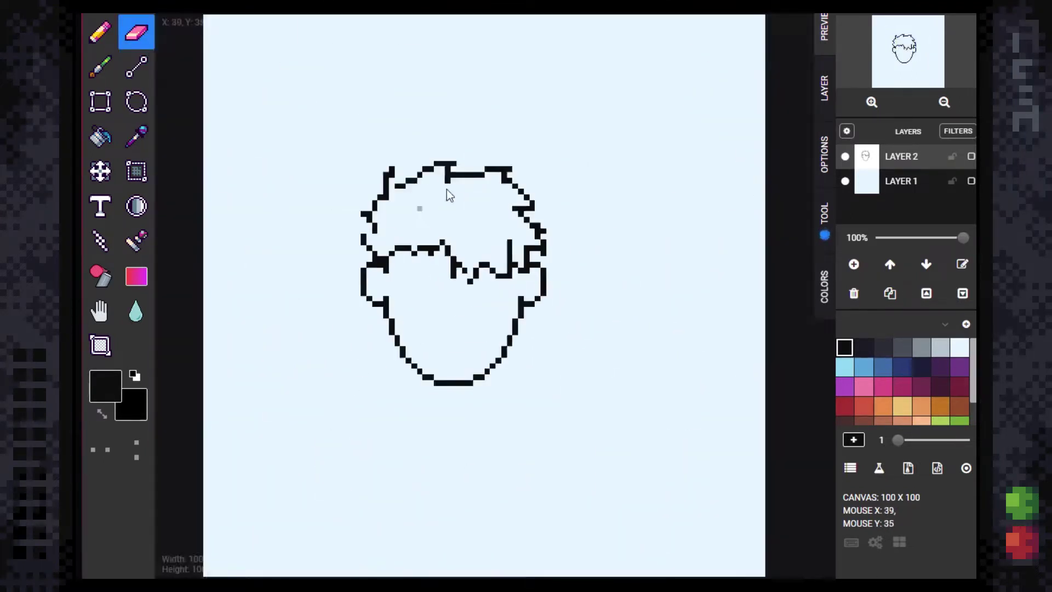
# Step: Redraw the hair edge above the left ear with short black lines and erase the old left outline
pyautogui.scroll(2, 446, 189)
pyautogui.scroll(1, 282, 246)
pyautogui.press('l')
pyautogui.moveTo(453, 291); pyautogui.dragTo(498, 224)
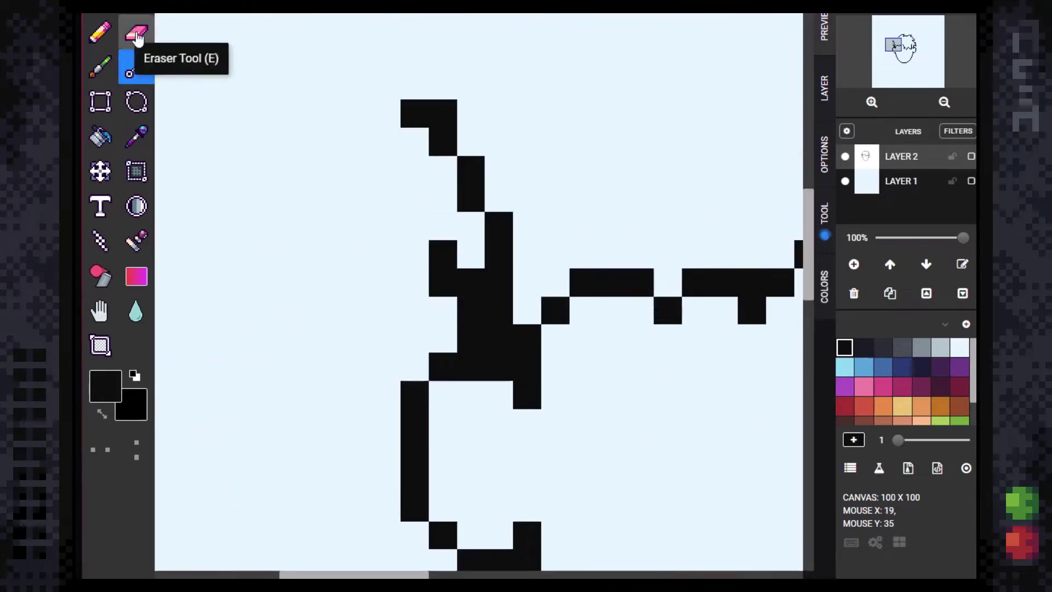
pyautogui.scroll(1, 511, 386)
pyautogui.scroll(-3, 337, 203)
pyautogui.scroll(4, 335, 198)
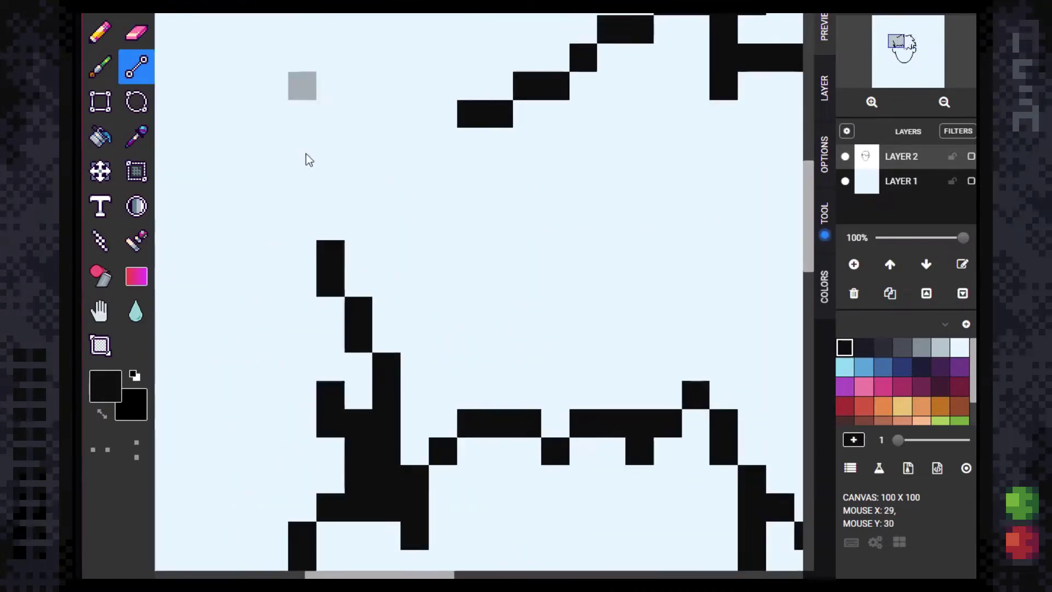
# Step: Rework the left hair tuft and the upper-left hair curve with straight black lines, undoing misplaced strokes
pyautogui.hotkey('ctrl', 'z')
pyautogui.hotkey('ctrl', 'z')
pyautogui.hotkey('ctrl', 'z')
pyautogui.hotkey('ctrl', 'z')
pyautogui.hotkey('ctrl', 'z')
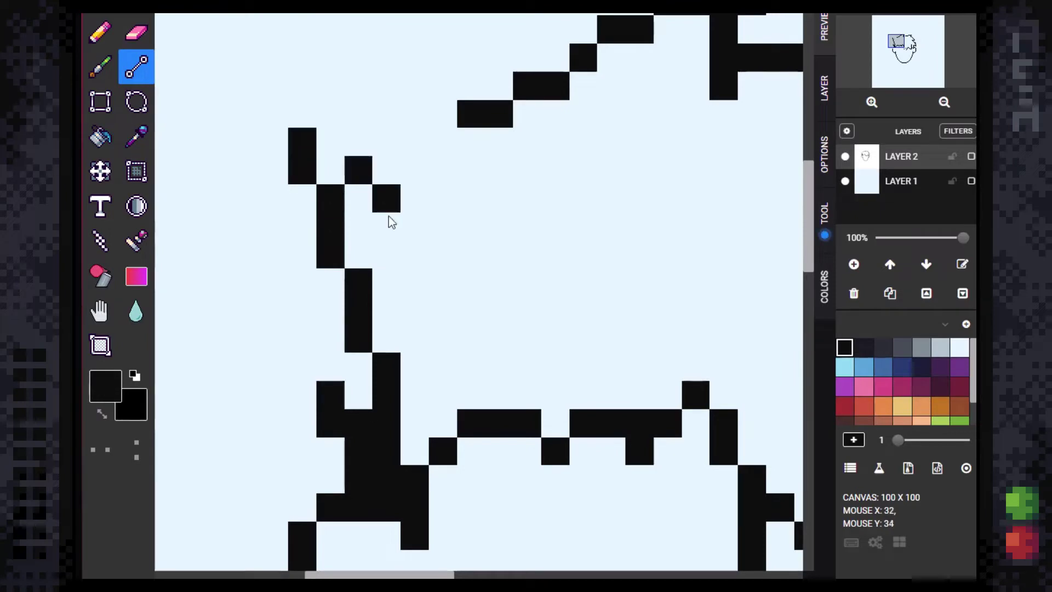
pyautogui.hotkey('ctrl', 'z')
pyautogui.hotkey('ctrl', 'z')
pyautogui.hotkey('ctrl', 'z')
pyautogui.hotkey('ctrl', 'z')
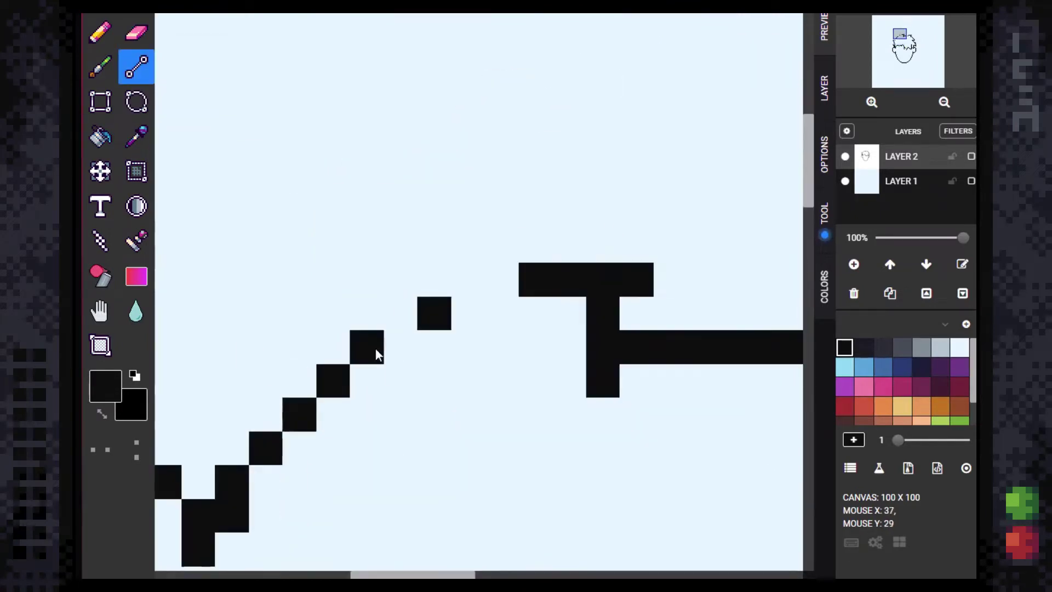
pyautogui.hotkey('ctrl', 'z')
pyautogui.hotkey('ctrl', 'z')
# Step: Redraw the top of the hair as stepped black arcs with a short notch at the crown
pyautogui.scroll(-3, 569, 313)
pyautogui.scroll(3, 472, 235)
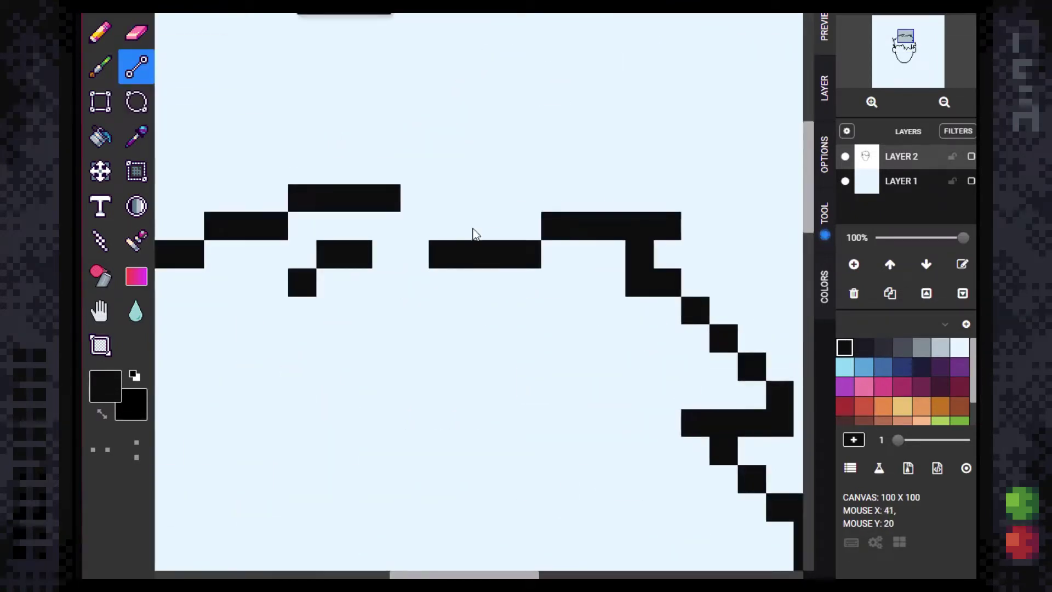
pyautogui.scroll(-3, 490, 211)
pyautogui.scroll(3, 490, 211)
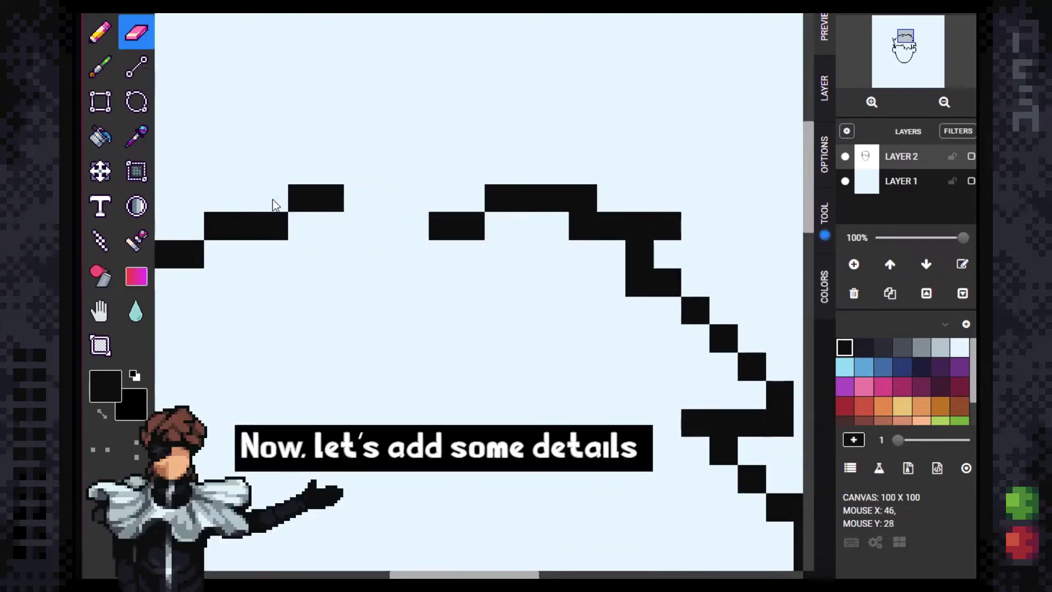
pyautogui.scroll(-3, 413, 242)
pyautogui.scroll(3, 425, 205)
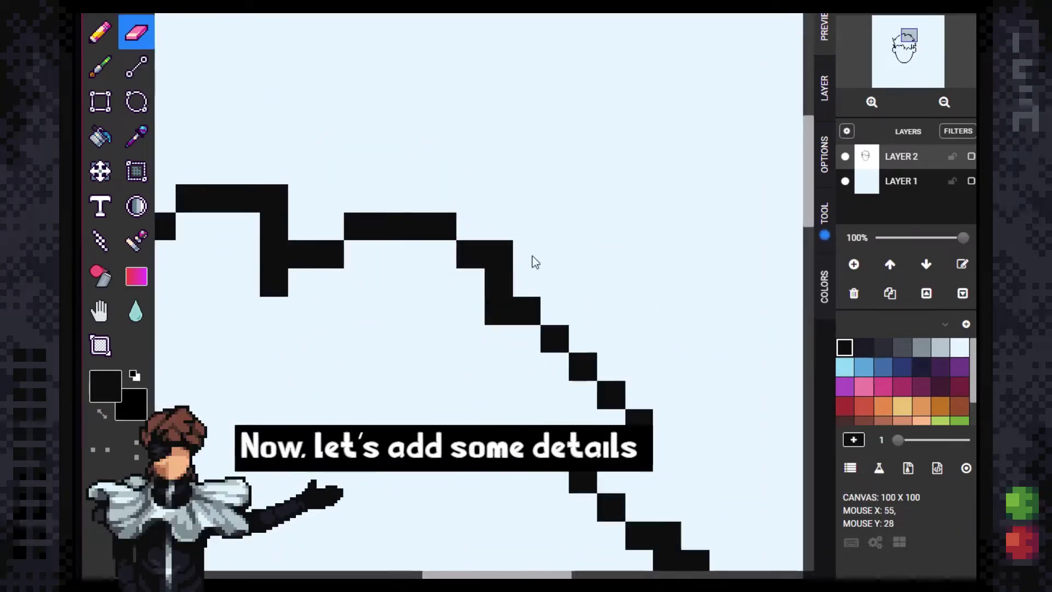
# Step: Redraw the right hair edge down to the ear and add short inward strand lines
pyautogui.scroll(-1, 468, 285)
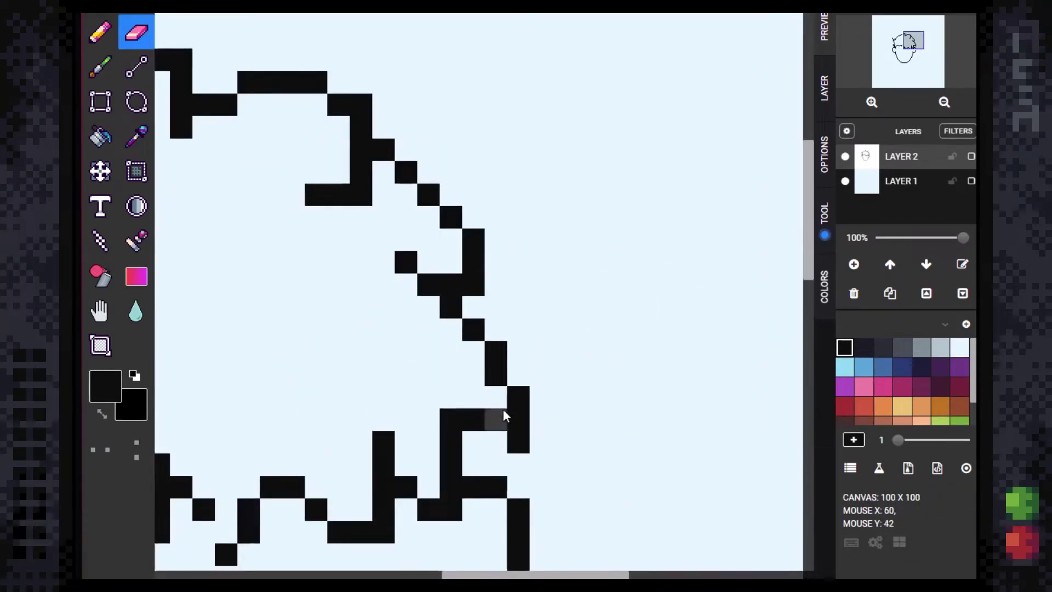
pyautogui.press('l')
pyautogui.scroll(-1, 500, 331)
pyautogui.scroll(-2, 537, 222)
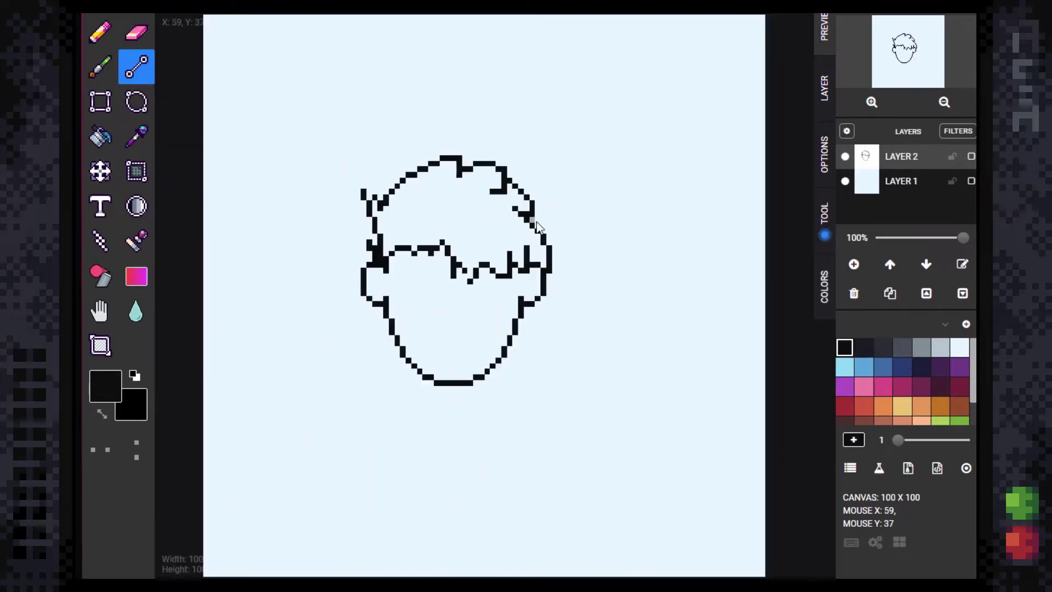
pyautogui.scroll(2, 537, 222)
# Step: Reshape the middle of the fringe into a downward point and erase its surplus pixels
pyautogui.click(136, 31)
pyautogui.scroll(-2, 511, 245)
pyautogui.scroll(4, 511, 244)
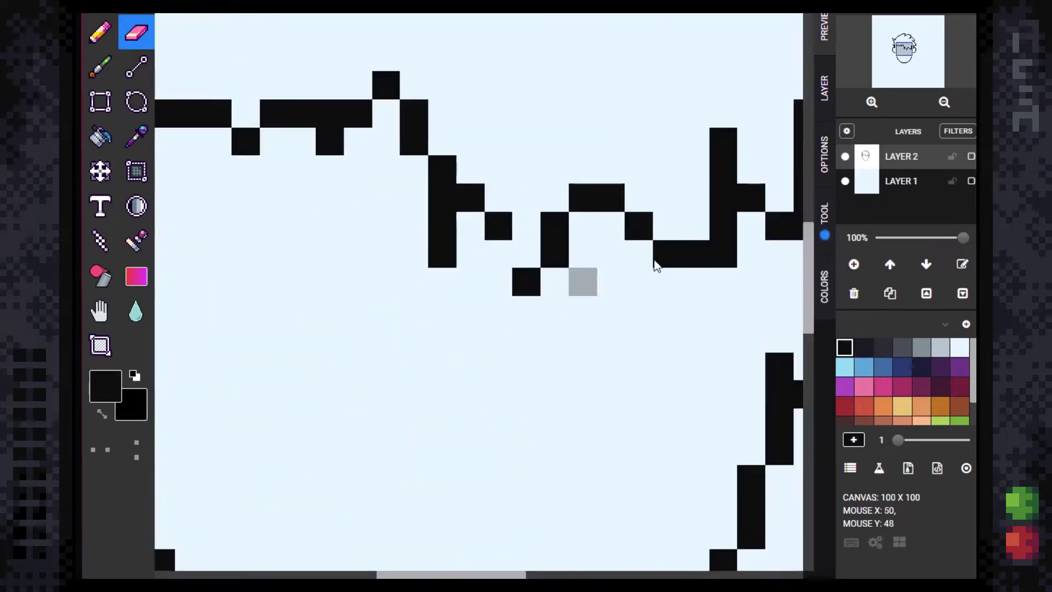
pyautogui.press('b')
pyautogui.moveTo(499, 226)
pyautogui.mouseDown()
pyautogui.moveTo(470, 234)
pyautogui.moveTo(555, 282)
pyautogui.mouseUp()
pyautogui.press('e')
pyautogui.moveTo(442, 225); pyautogui.dragTo(569, 193)
pyautogui.press('l')
pyautogui.scroll(-3, 505, 247)
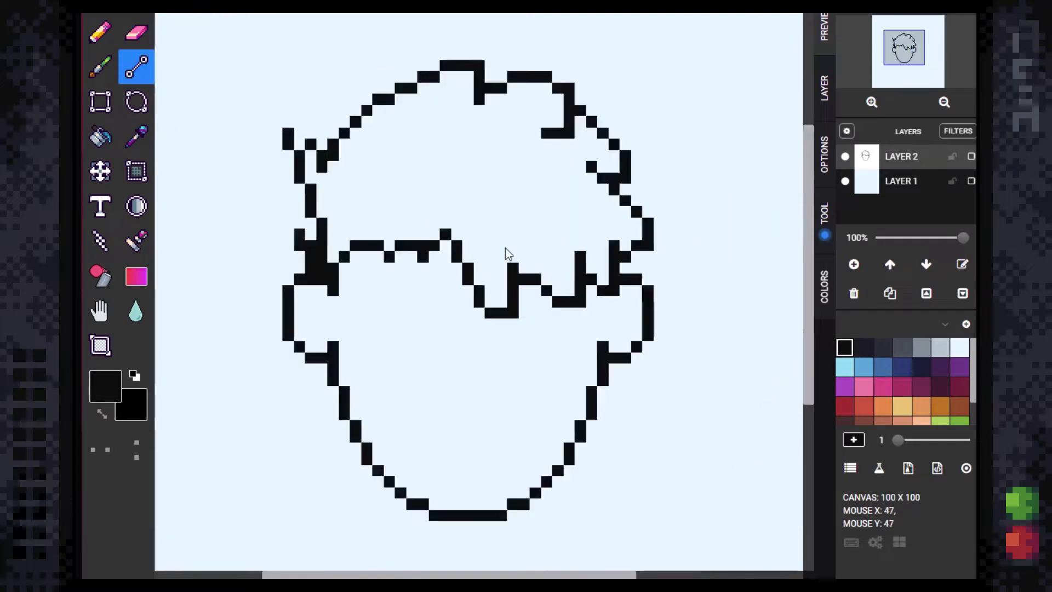
# Step: Open the outline at the crown, add a small upward tuft and smooth the upper-right hair curve
pyautogui.scroll(2, 505, 248)
pyautogui.click(137, 32)
pyautogui.scroll(-3, 429, 327)
pyautogui.scroll(4, 429, 326)
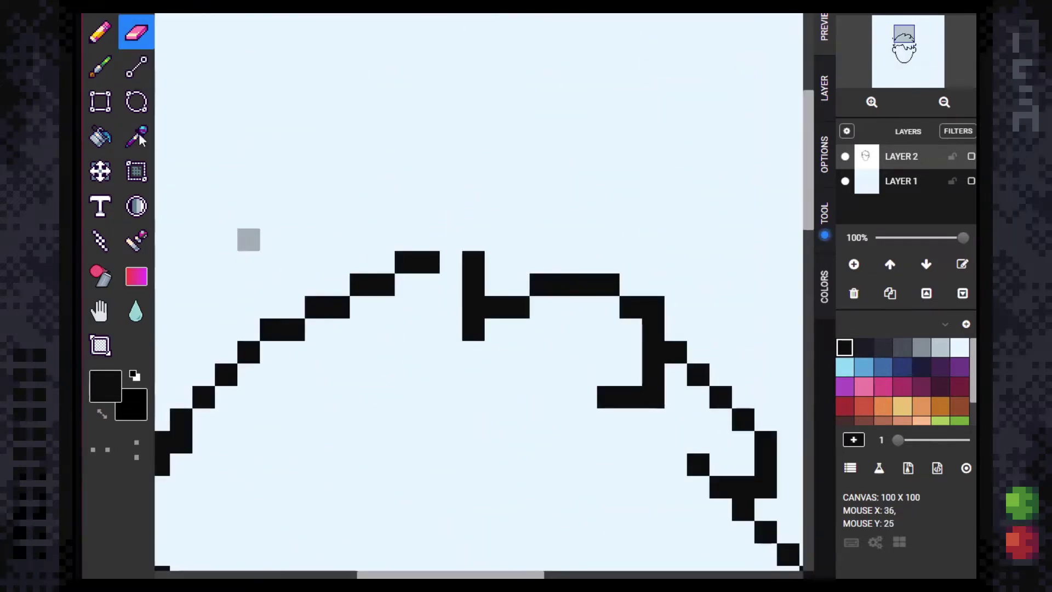
pyautogui.press('l')
pyautogui.scroll(-3, 435, 235)
pyautogui.scroll(4, 451, 235)
pyautogui.press('e')
pyautogui.press('l')
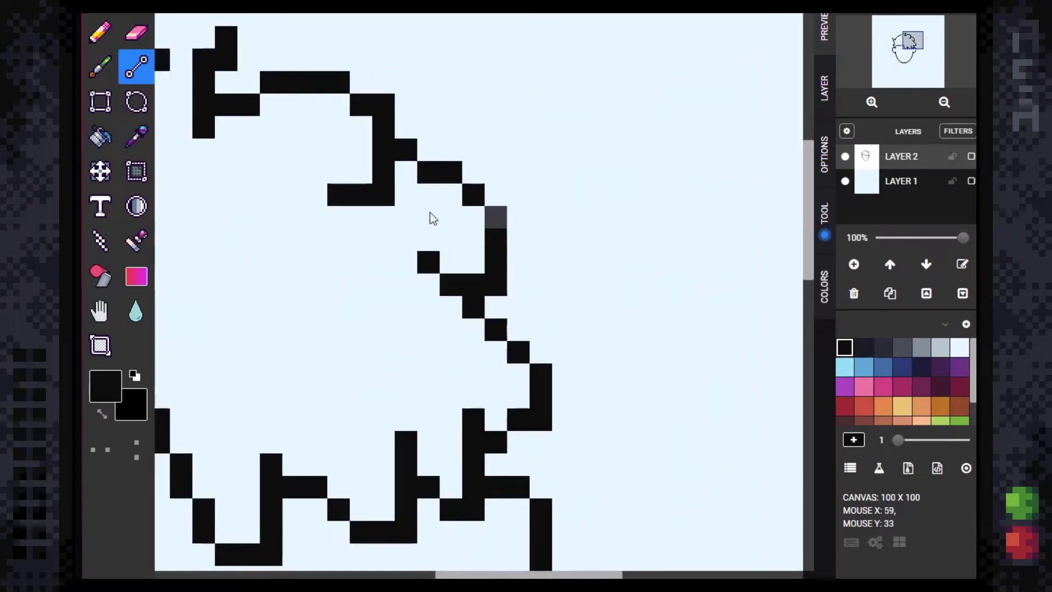
# Step: Clean up the strand notch on the right side of the hair and draw a fuller outer edge
pyautogui.press('e')
pyautogui.moveTo(431, 260); pyautogui.dragTo(432, 276)
pyautogui.scroll(-2, 432, 269)
pyautogui.press('e')
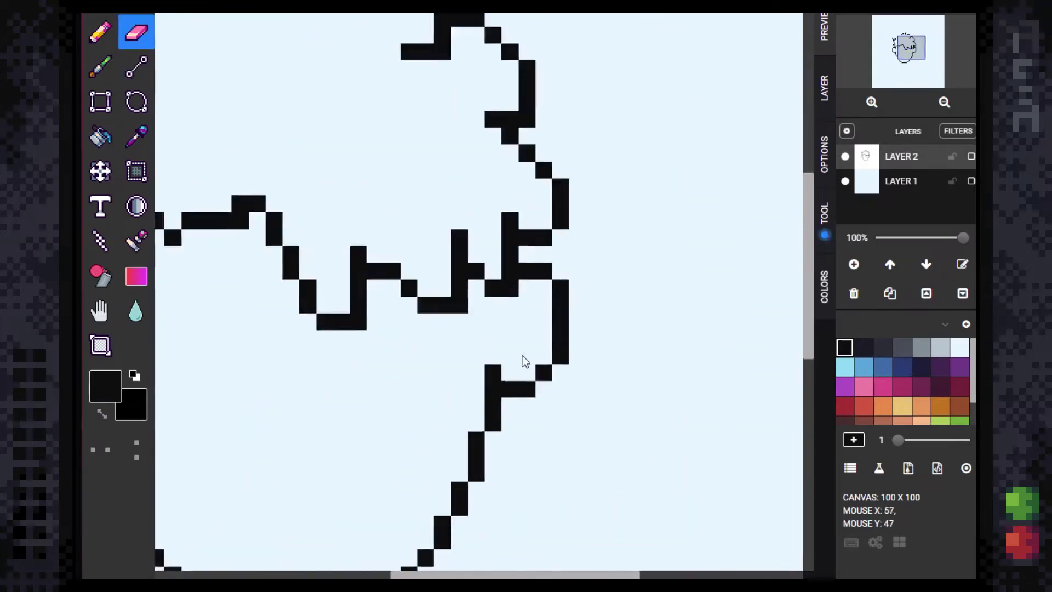
pyautogui.press('l')
pyautogui.scroll(2, 499, 133)
pyautogui.scroll(-3, 451, 225)
pyautogui.scroll(3, 452, 225)
pyautogui.moveTo(535, 242); pyautogui.dragTo(542, 296)
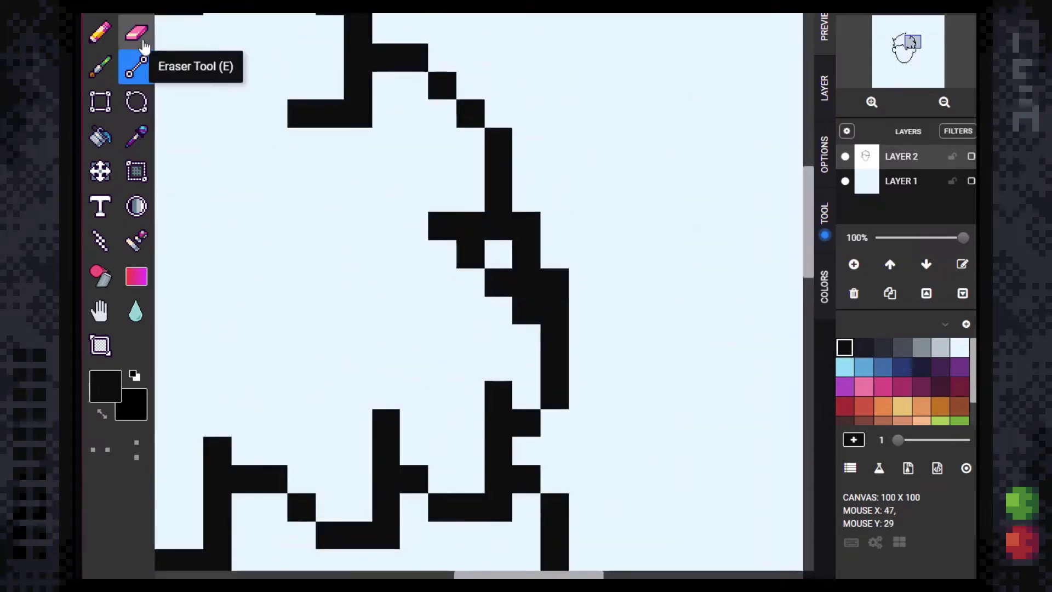
# Step: Erase the old right hair edge, reshape the fringe tip and refine the short strand lines at the crown
pyautogui.scroll(-1, 545, 347)
pyautogui.scroll(-2, 545, 347)
pyautogui.scroll(3, 419, 183)
pyautogui.press('e')
pyautogui.moveTo(469, 165); pyautogui.dragTo(469, 235)
pyautogui.moveTo(542, 107)
pyautogui.mouseDown()
pyautogui.moveTo(543, 176)
pyautogui.moveTo(555, 197)
pyautogui.mouseUp()
pyautogui.press('l')
pyautogui.moveTo(499, 164); pyautogui.dragTo(498, 230)
pyautogui.moveTo(471, 170); pyautogui.dragTo(471, 207)
pyautogui.scroll(-3, 471, 207)
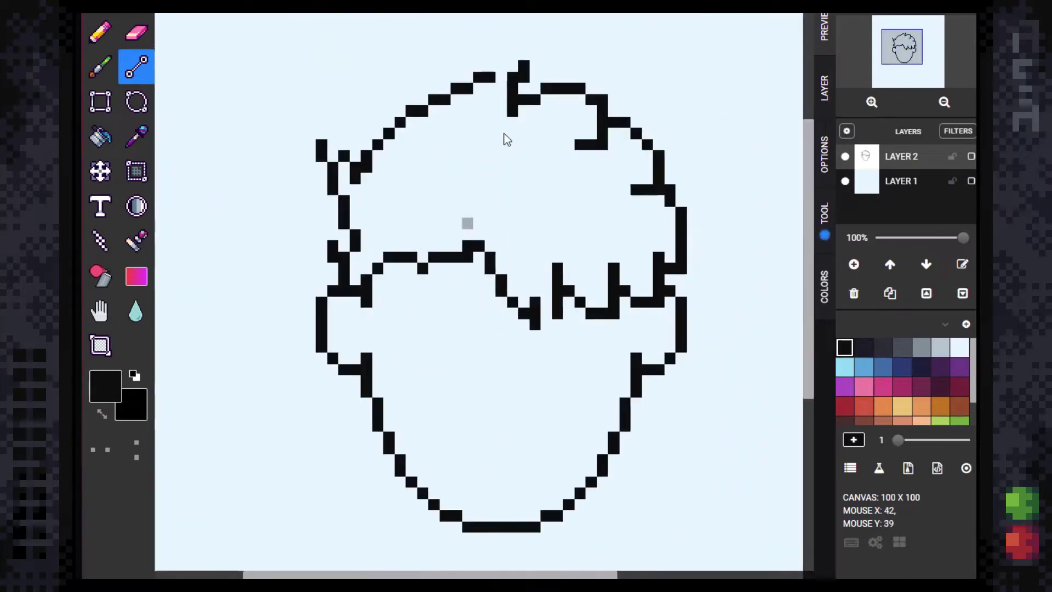
pyautogui.scroll(-3, 561, 149)
pyautogui.scroll(3, 406, 131)
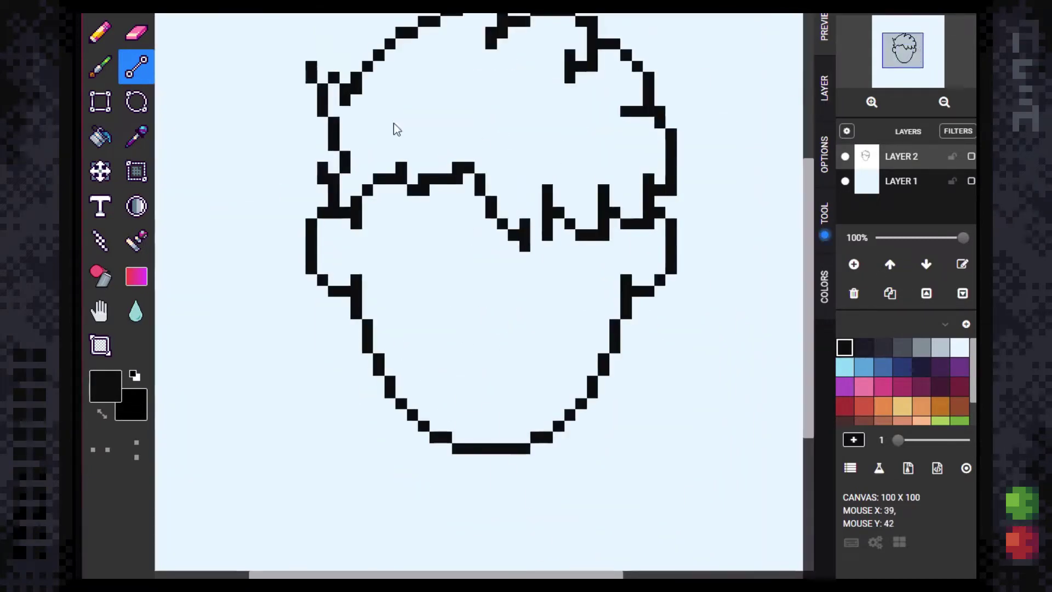
# Step: Close the gap at the fringe tip and fill the face and ears with the light peach colour
pyautogui.click(99, 137)
pyautogui.scroll(-1, 317, 158)
pyautogui.scroll(1, 318, 159)
pyautogui.scroll(-1, 904, 383)
pyautogui.click(922, 395)
pyautogui.click(482, 327)
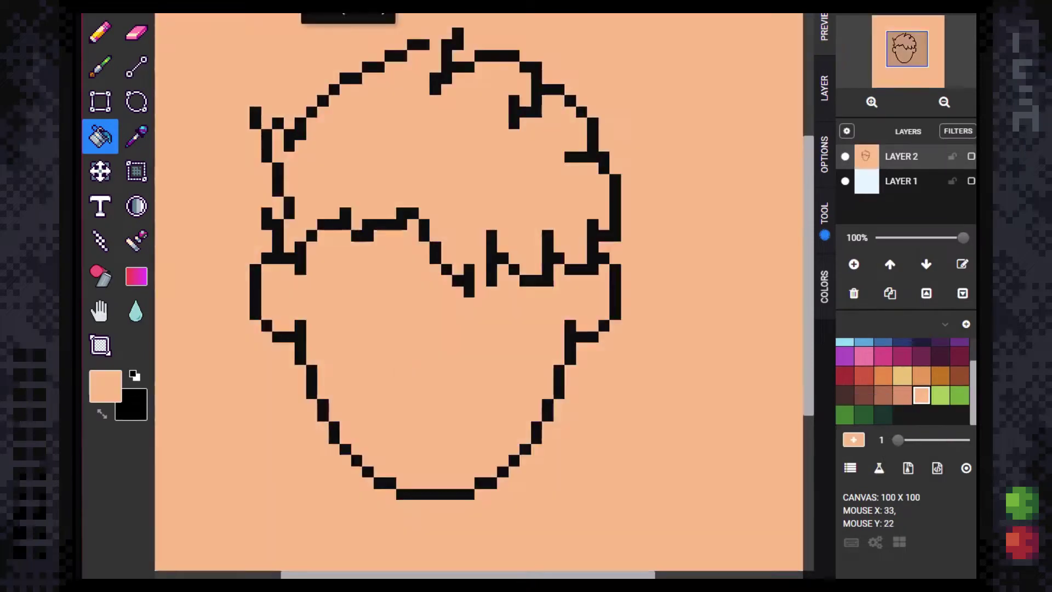
pyautogui.hotkey('ctrl', 'z')
pyautogui.click(483, 327)
pyautogui.hotkey('ctrl', 'z')
pyautogui.click(100, 31)
pyautogui.click(481, 302)
pyautogui.click(100, 136)
pyautogui.click(364, 340)
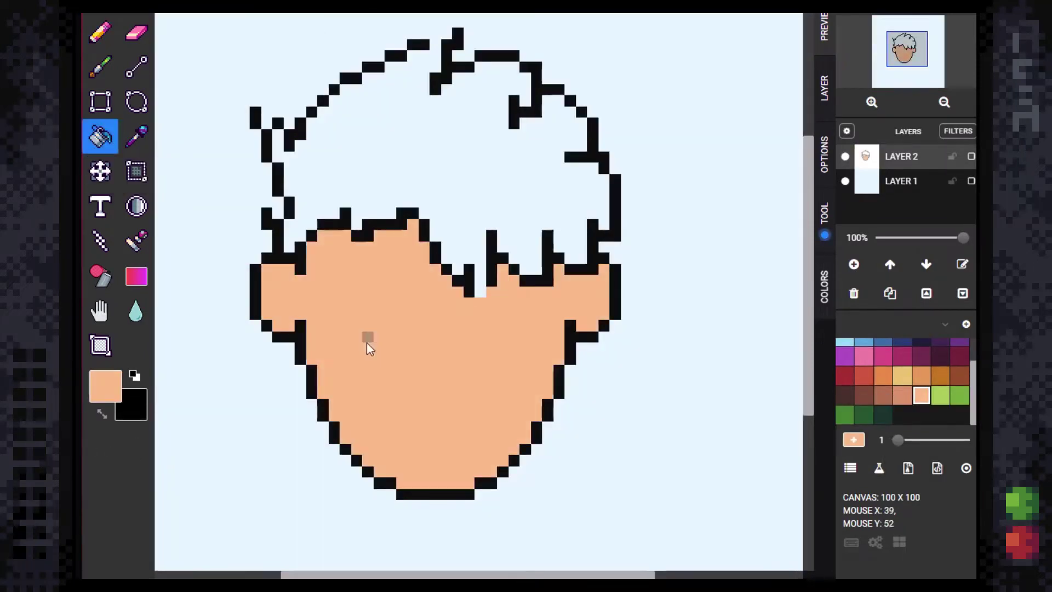
# Step: Close the gaps at the hair tufts with reddish brown and fill the hair with the same colour
pyautogui.click(136, 136)
pyautogui.click(132, 76)
pyautogui.click(99, 136)
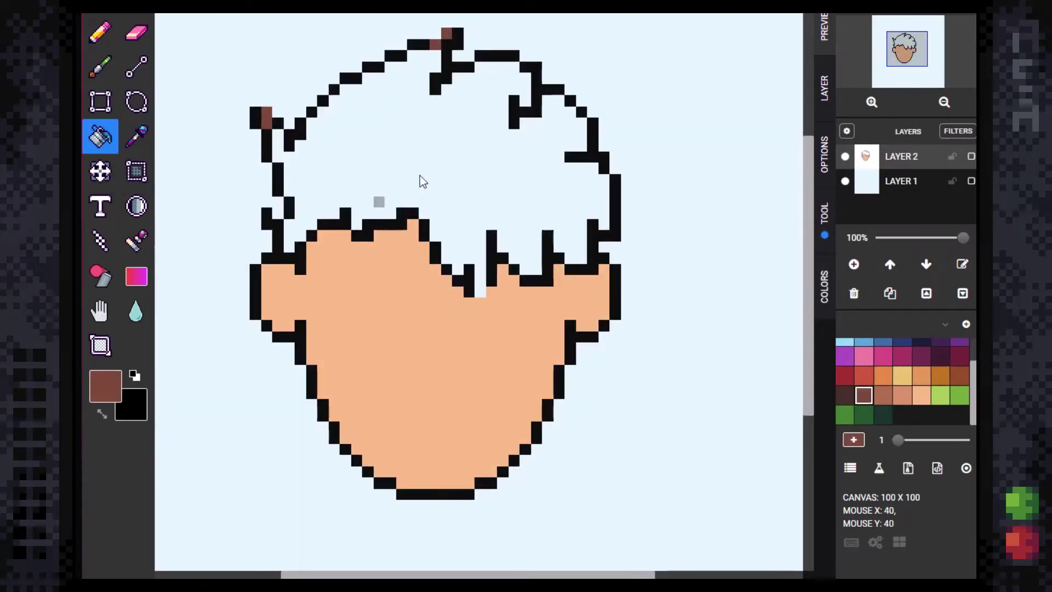
pyautogui.click(420, 181)
# Step: Draw the left eyebrow, upper eyelid and inner eye line in black on a new layer
pyautogui.scroll(2, 466, 360)
pyautogui.click(136, 67)
pyautogui.scroll(1, 256, 221)
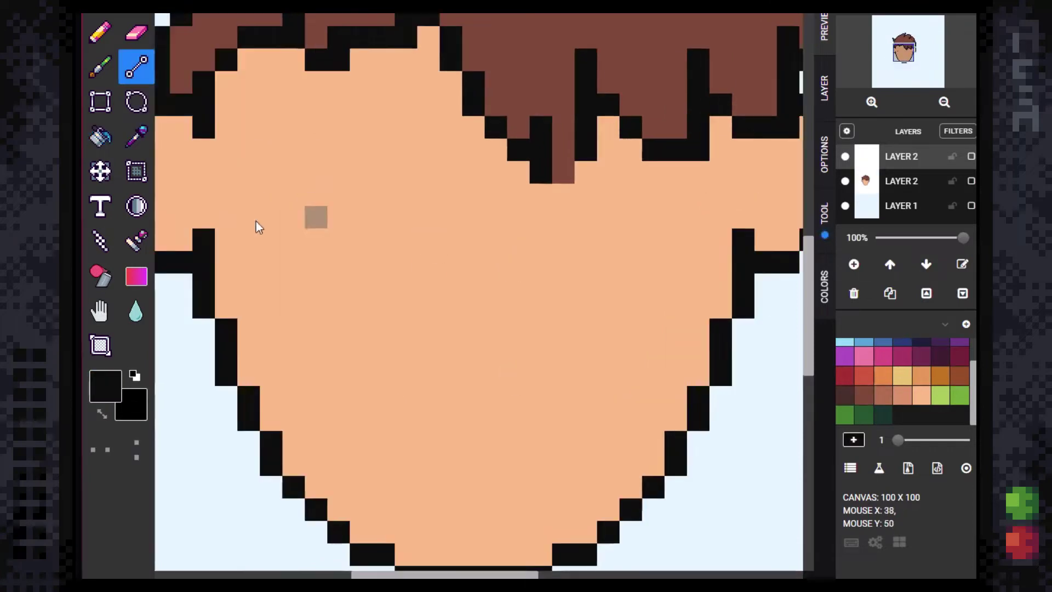
pyautogui.scroll(-2, 468, 310)
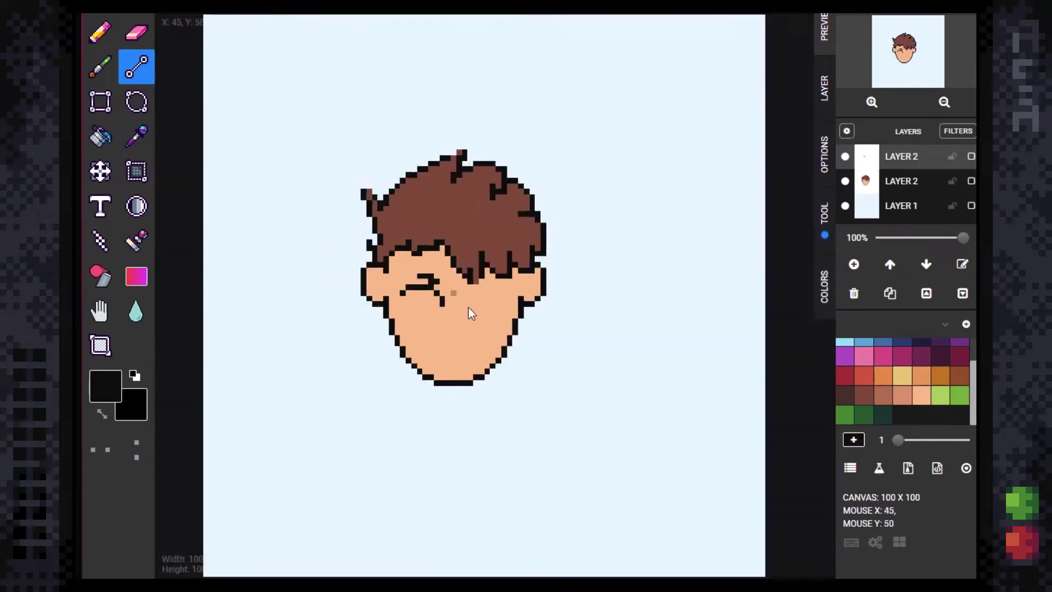
pyautogui.scroll(2, 418, 338)
# Step: Select the left eyebrow and eyelid lines and place a mirrored copy on the right half of the face
pyautogui.moveTo(236, 183); pyautogui.dragTo(353, 294)
pyautogui.moveTo(296, 239); pyautogui.dragTo(529, 329)
pyautogui.click(614, 304)
pyautogui.scroll(-2, 480, 300)
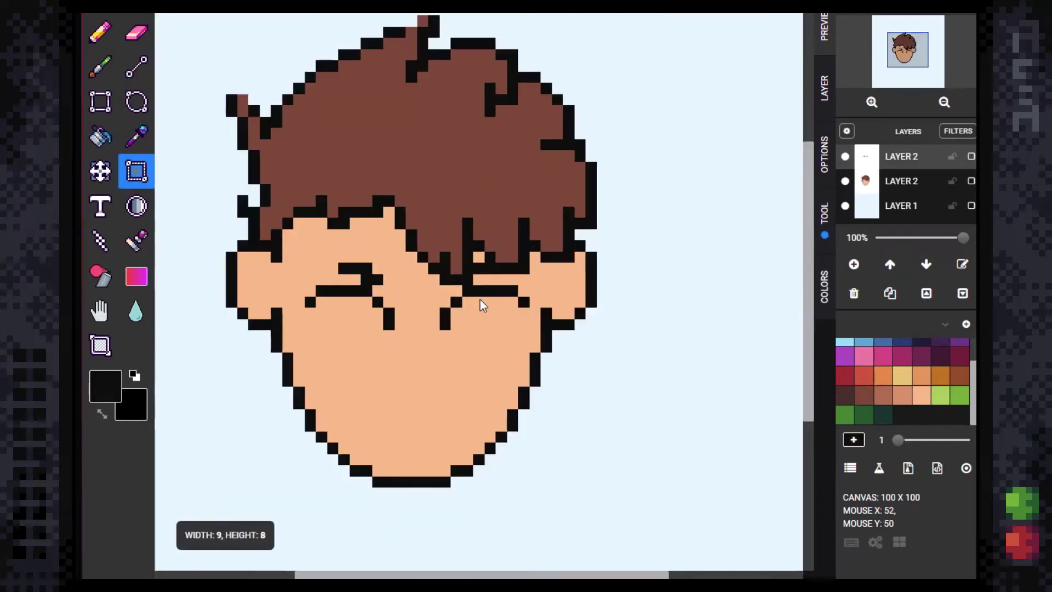
# Step: Erase the part of the mirrored eyebrow that overlaps the fringe above the right eye
pyautogui.scroll(2, 416, 240)
pyautogui.press('e')
pyautogui.scroll(-3, 317, 295)
pyautogui.scroll(2, 591, 351)
pyautogui.scroll(1, 590, 351)
# Step: Draw the nose, mouth and lower-lip line in black and merge the features into the portrait layer
pyautogui.press('b')
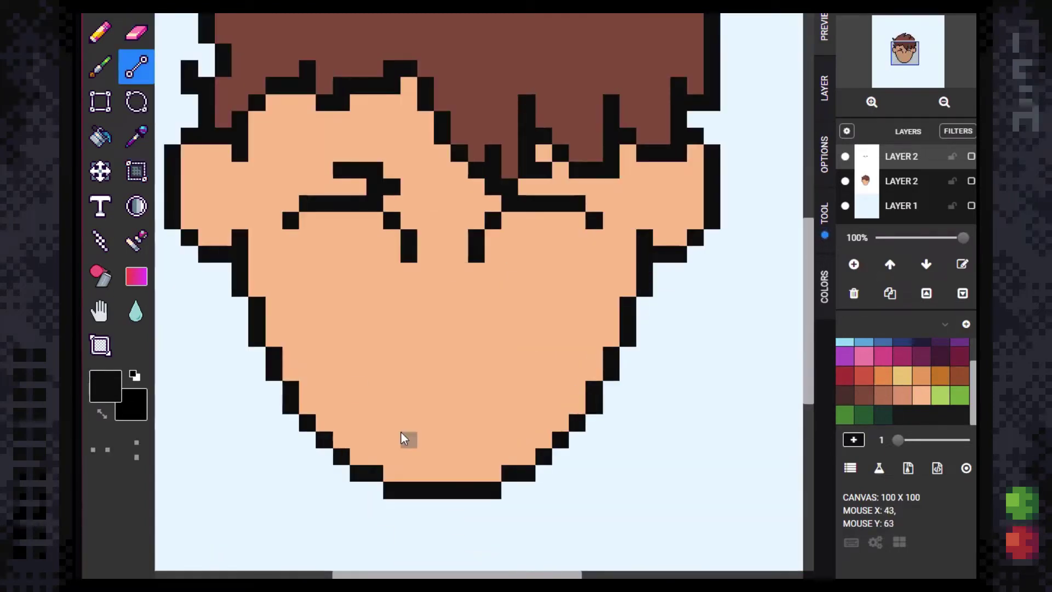
pyautogui.moveTo(409, 437); pyautogui.dragTo(476, 454)
pyautogui.scroll(-1, 475, 454)
pyautogui.scroll(1, 438, 383)
# Step: Outline the skin shadows around the eyebrows, nose bridge, right cheek and chin in a darker peach
pyautogui.click(902, 394)
pyautogui.moveTo(496, 352); pyautogui.dragTo(518, 375)
pyautogui.moveTo(518, 487); pyautogui.dragTo(519, 527)
pyautogui.hotkey('ctrl', 'z')
pyautogui.moveTo(564, 301)
pyautogui.mouseDown()
pyautogui.moveTo(666, 301)
pyautogui.moveTo(696, 216)
pyautogui.mouseUp()
pyautogui.scroll(-1, 696, 216)
pyautogui.scroll(2, 463, 253)
pyautogui.scroll(-2, 230, 178)
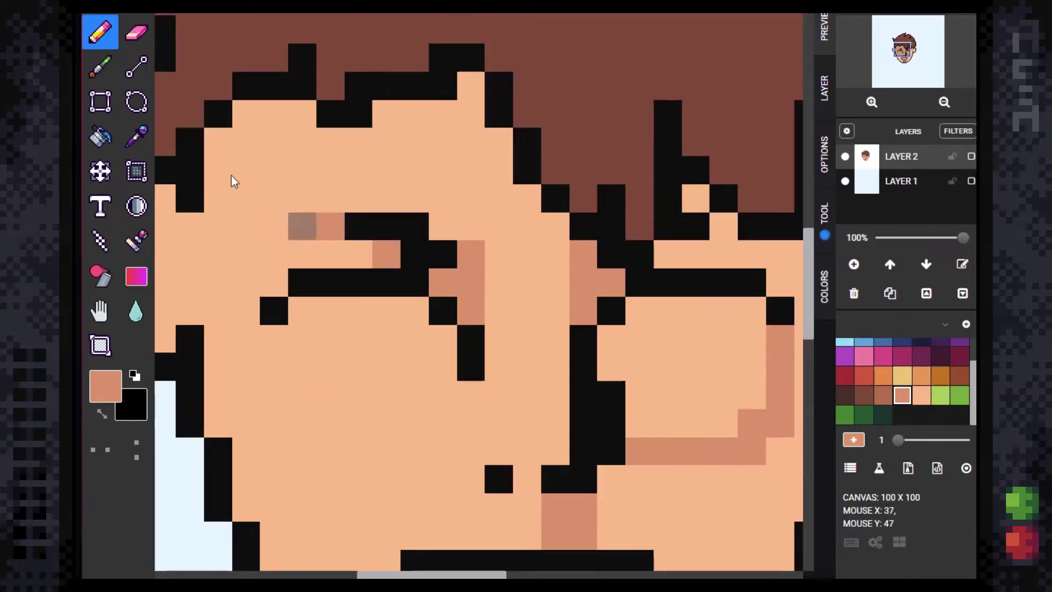
# Step: Fill the right side of the face and the right ear with darker peach, leaving the area below the eye light
pyautogui.scroll(1, 509, 411)
pyautogui.press('f')
pyautogui.click(547, 244)
pyautogui.scroll(1, 548, 245)
pyautogui.hotkey('ctrl', 'z')
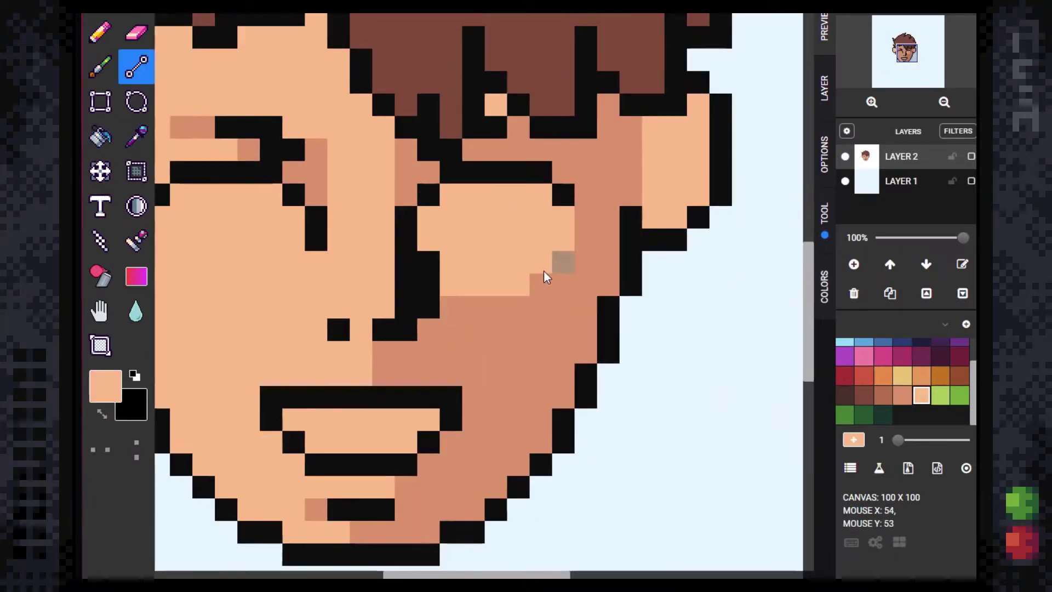
pyautogui.press('b')
pyautogui.moveTo(653, 217); pyautogui.dragTo(649, 150)
pyautogui.scroll(-1, 649, 149)
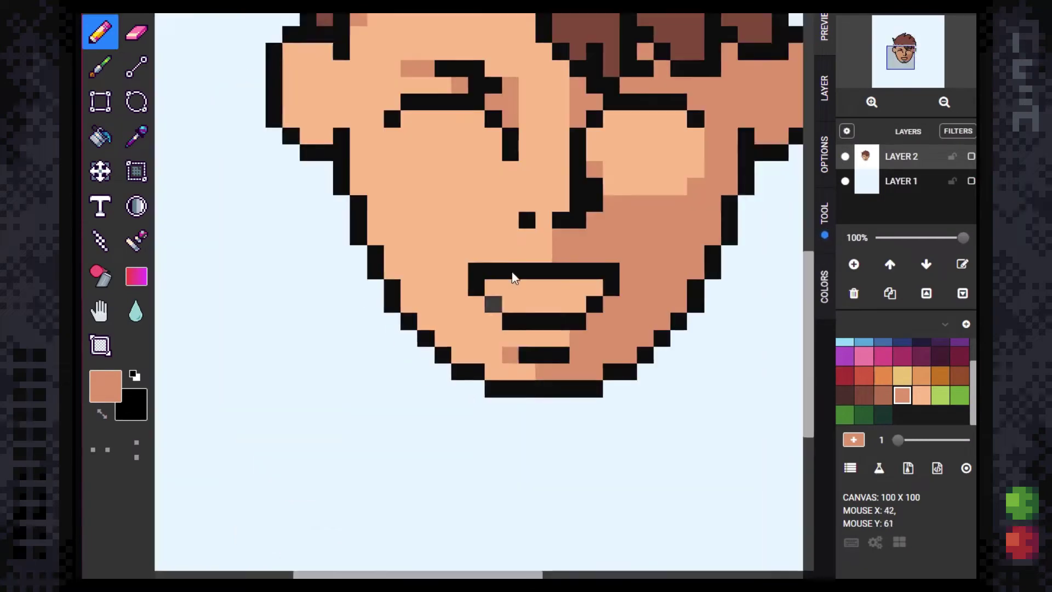
# Step: Shade the left jaw, lower cheek and left hairline edge with darker peach
pyautogui.scroll(1, 335, 296)
pyautogui.scroll(-1, 403, 389)
pyautogui.scroll(1, 427, 373)
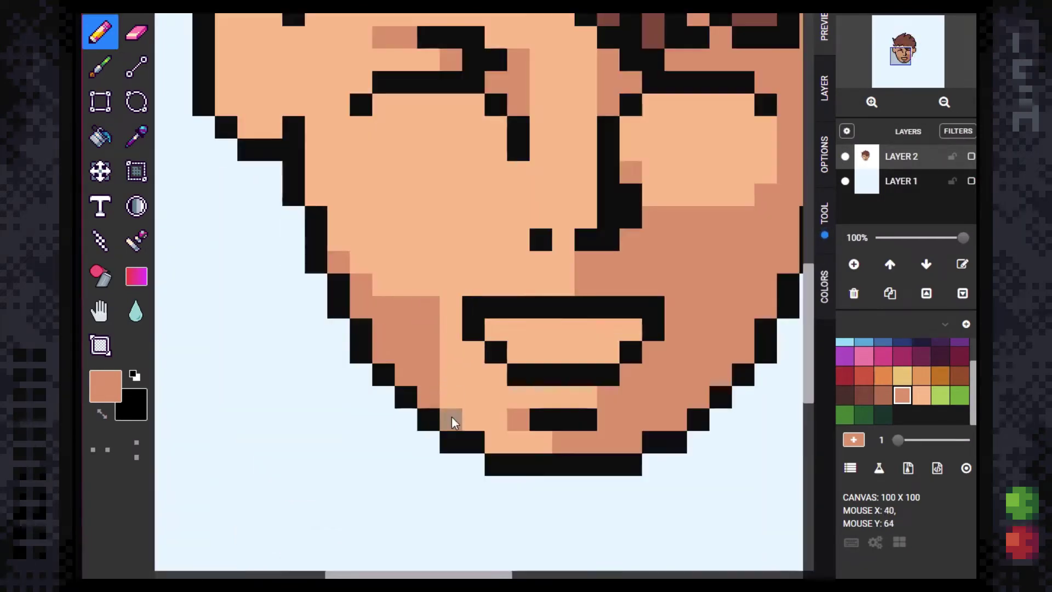
pyautogui.scroll(-1, 452, 417)
pyautogui.scroll(1, 422, 304)
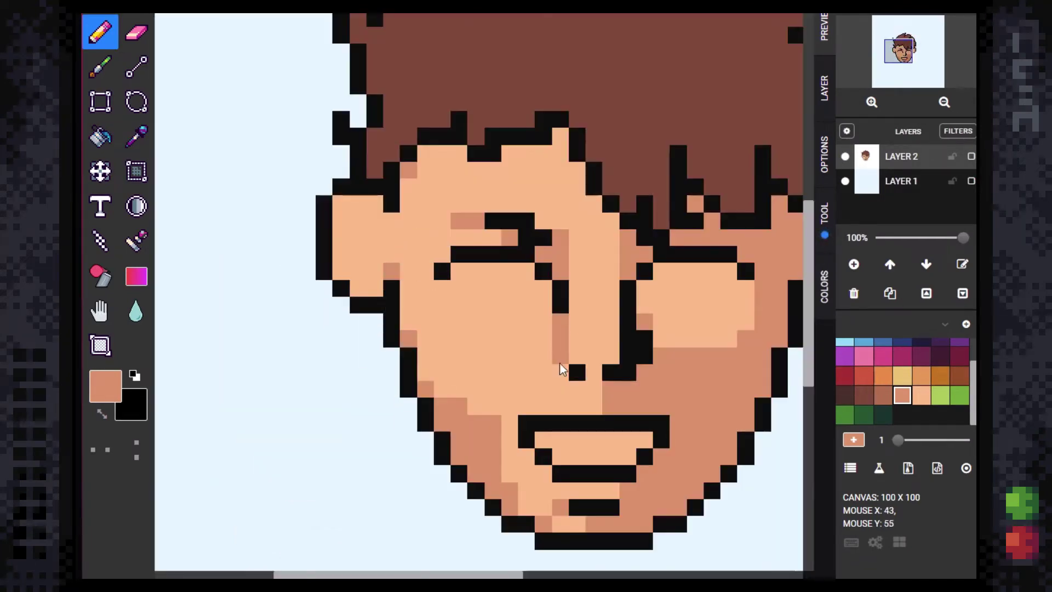
# Step: Shade the nose bridge, the left side of the nose and the inside of the left ear with darker peach
pyautogui.scroll(1, 484, 301)
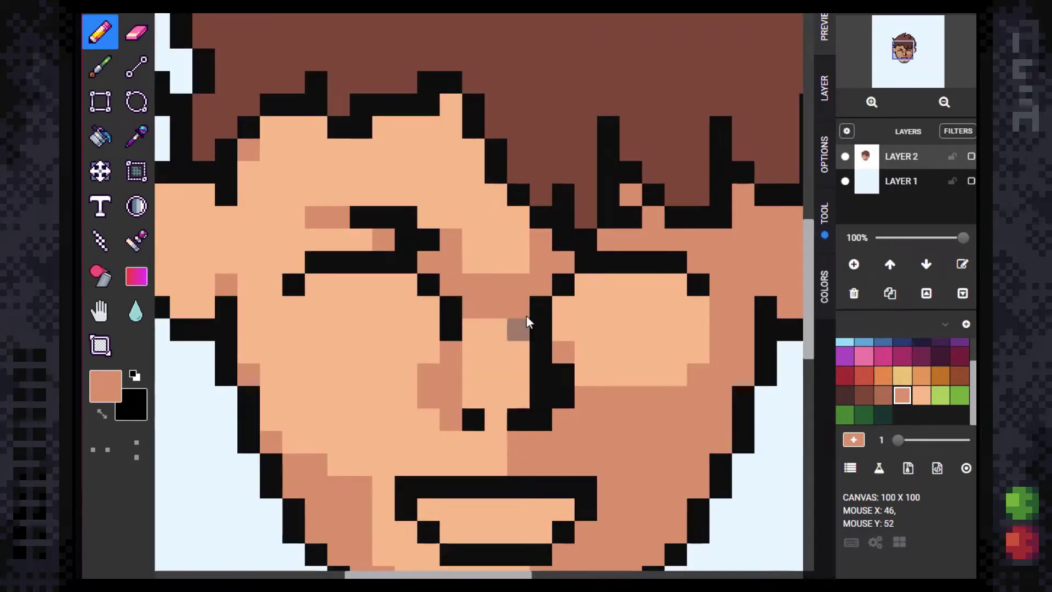
pyautogui.scroll(-1, 476, 271)
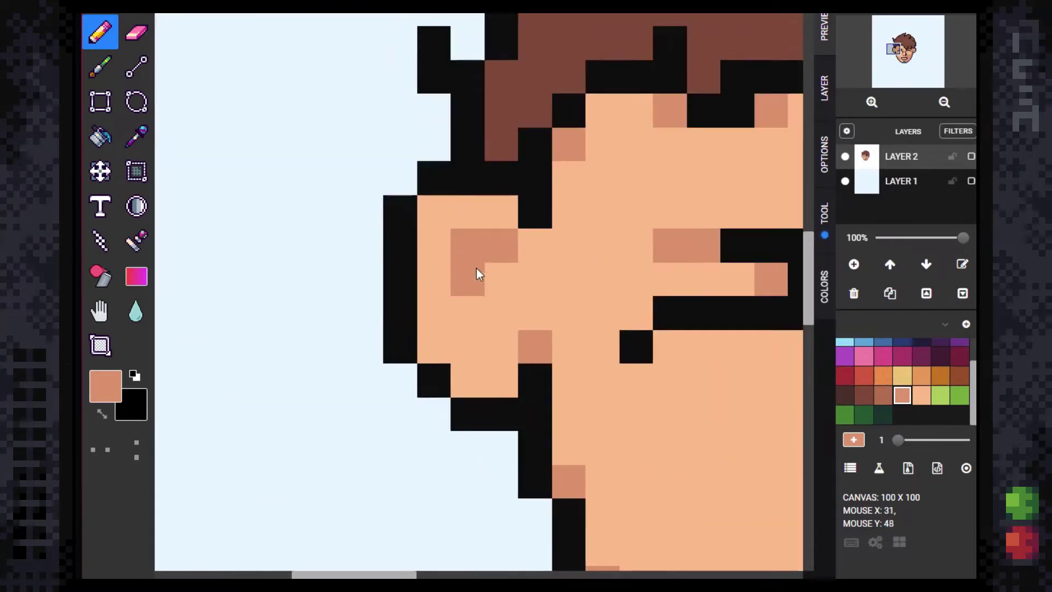
pyautogui.scroll(1, 557, 304)
pyautogui.scroll(-1, 660, 324)
# Step: Paint the whites of both eyes below the upper eyelids
pyautogui.keyDown('alt'); pyautogui.click(793, 374); pyautogui.keyUp('alt')
pyautogui.moveTo(308, 222)
pyautogui.mouseDown()
pyautogui.moveTo(322, 238)
pyautogui.moveTo(393, 209)
pyautogui.mouseUp()
pyautogui.moveTo(540, 229); pyautogui.dragTo(510, 204)
pyautogui.scroll(-1, 510, 204)
pyautogui.scroll(1, 440, 492)
# Step: Add a deeper reddish-tan shadow along the right jaw, beside the right eye and beneath the fringe
pyautogui.press('d')
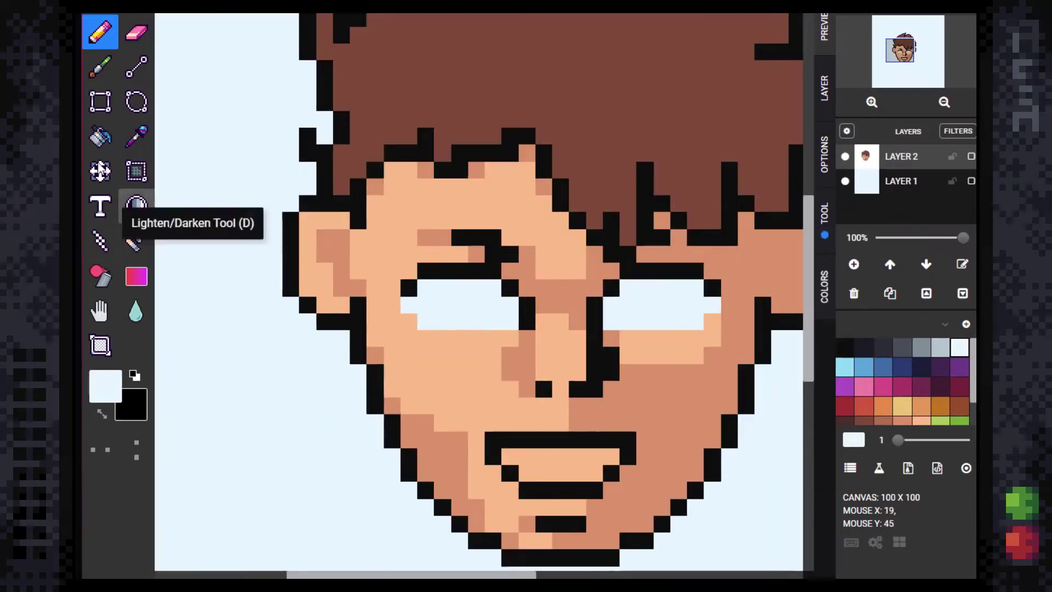
pyautogui.press('v')
pyautogui.click(440, 492)
pyautogui.scroll(1, 494, 411)
pyautogui.press('l')
pyautogui.moveTo(526, 372)
pyautogui.mouseDown()
pyautogui.moveTo(554, 292)
pyautogui.moveTo(567, 331)
pyautogui.mouseUp()
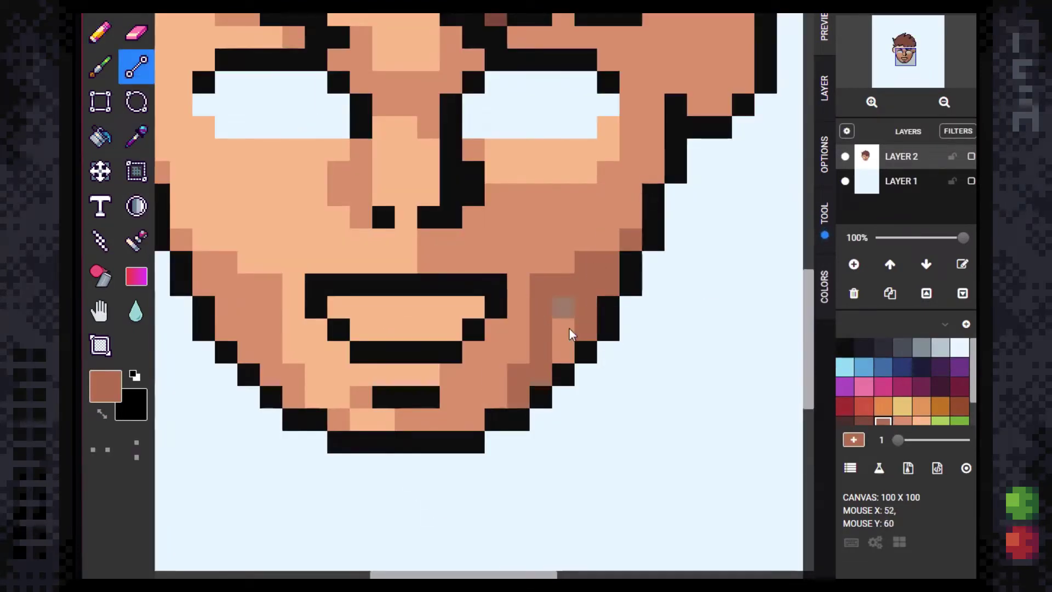
pyautogui.scroll(-1, 458, 334)
pyautogui.scroll(1, 536, 193)
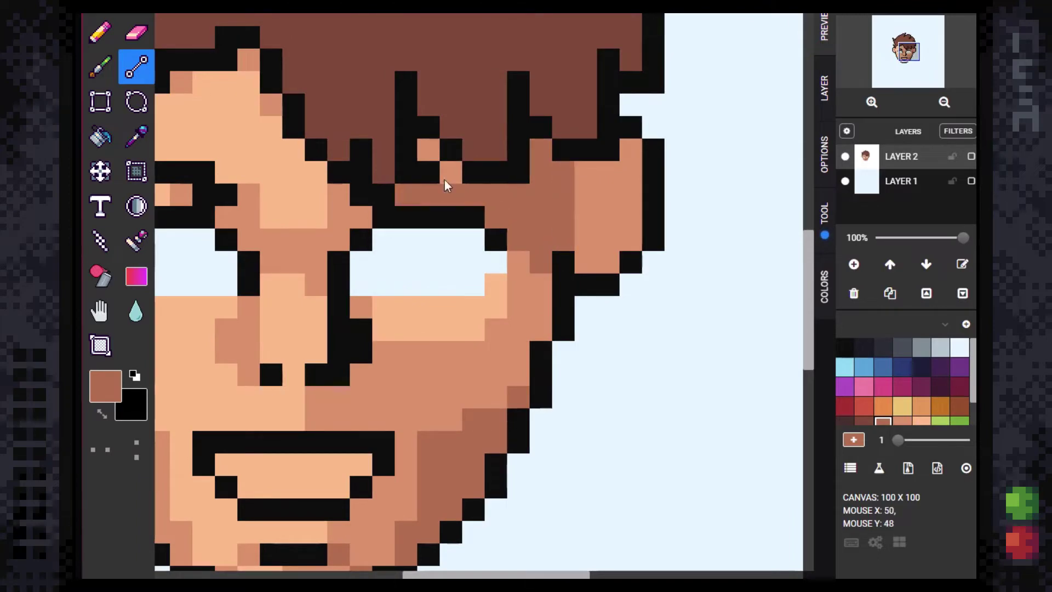
pyautogui.scroll(-1, 442, 273)
pyautogui.scroll(-1, 277, 194)
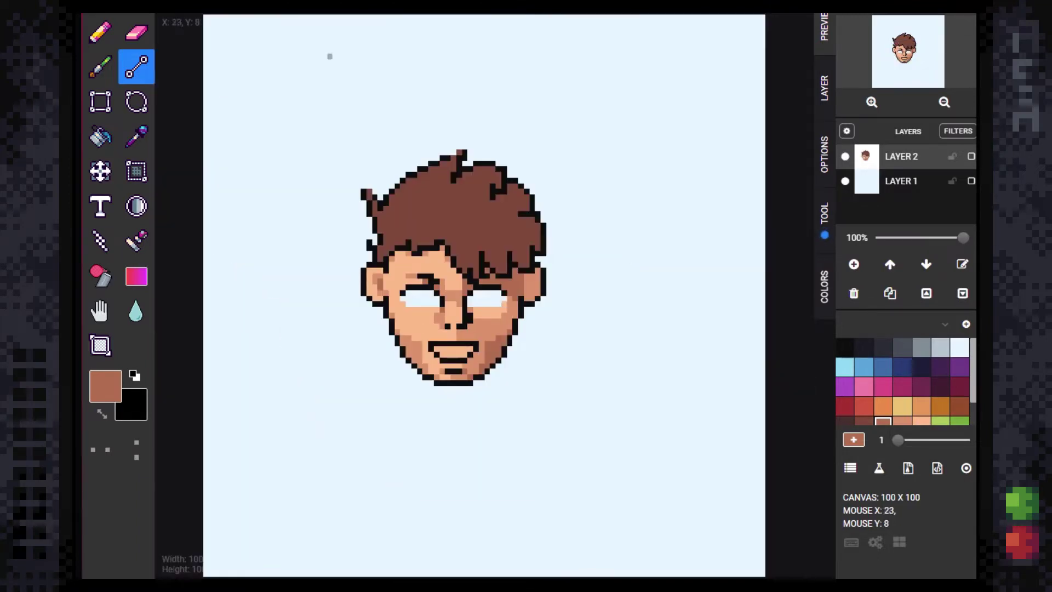
# Step: Paint a row of light grey shadow along the upper edge of both eye whites
pyautogui.scroll(1, 390, 235)
pyautogui.press('v')
pyautogui.click(274, 154)
pyautogui.press('l')
pyautogui.moveTo(279, 136); pyautogui.dragTo(361, 137)
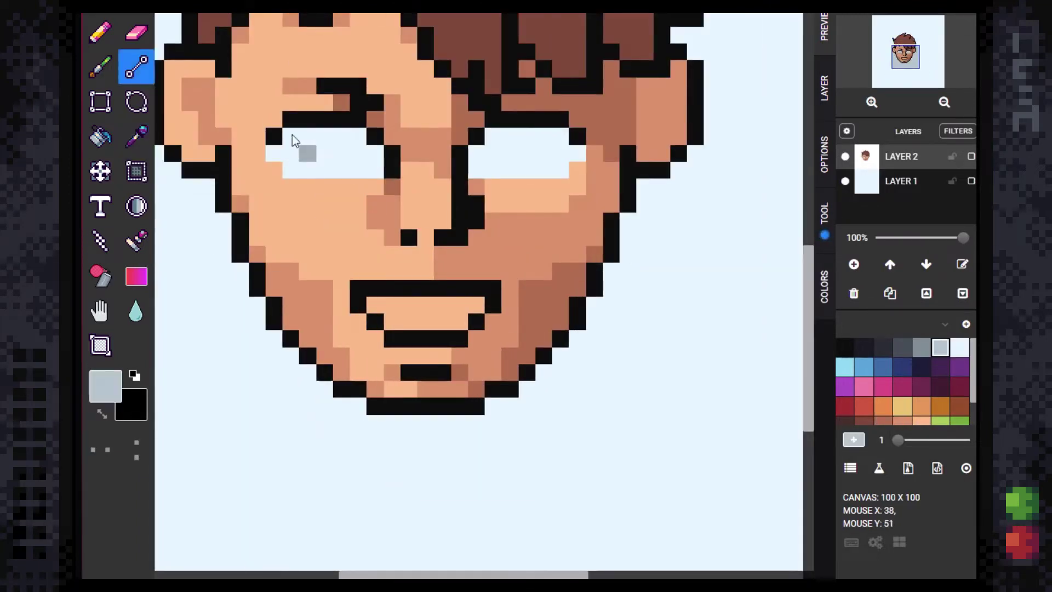
pyautogui.moveTo(493, 137); pyautogui.dragTo(561, 137)
# Step: Extend the whites of both eyes downward by one pixel row
pyautogui.scroll(1, 422, 169)
pyautogui.press('v')
pyautogui.click(471, 274)
pyautogui.press('l')
pyautogui.moveTo(427, 307); pyautogui.dragTo(544, 315)
pyautogui.scroll(-1, 543, 315)
pyautogui.scroll(1, 413, 324)
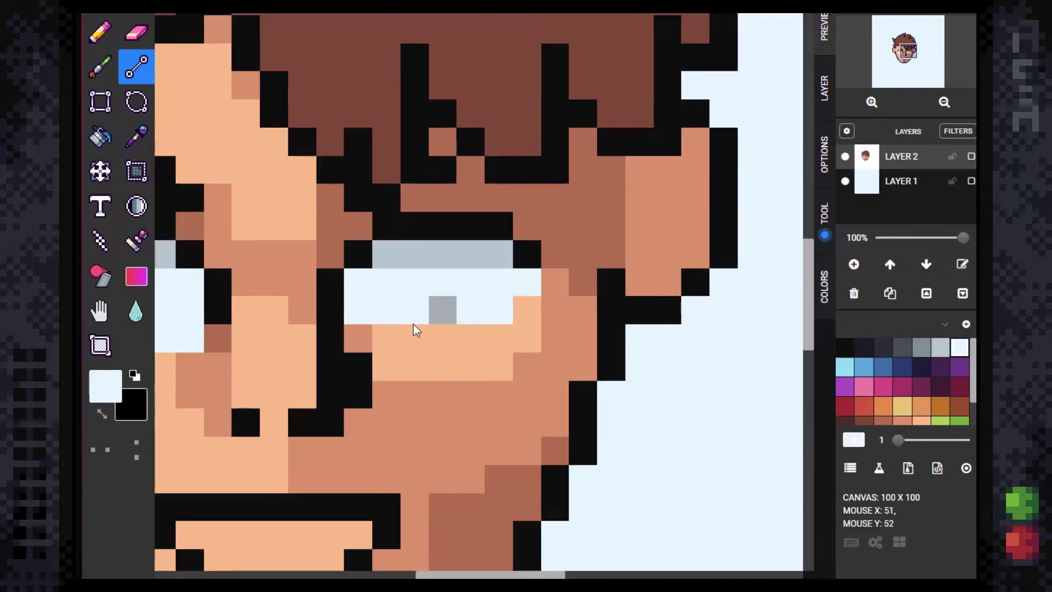
# Step: Cover the grey upper row of both eyes with light peach and tidy the skin pixels at the inner eye corners
pyautogui.scroll(1, 413, 324)
pyautogui.press('v')
pyautogui.click(343, 204)
pyautogui.press('b')
pyautogui.click(414, 282)
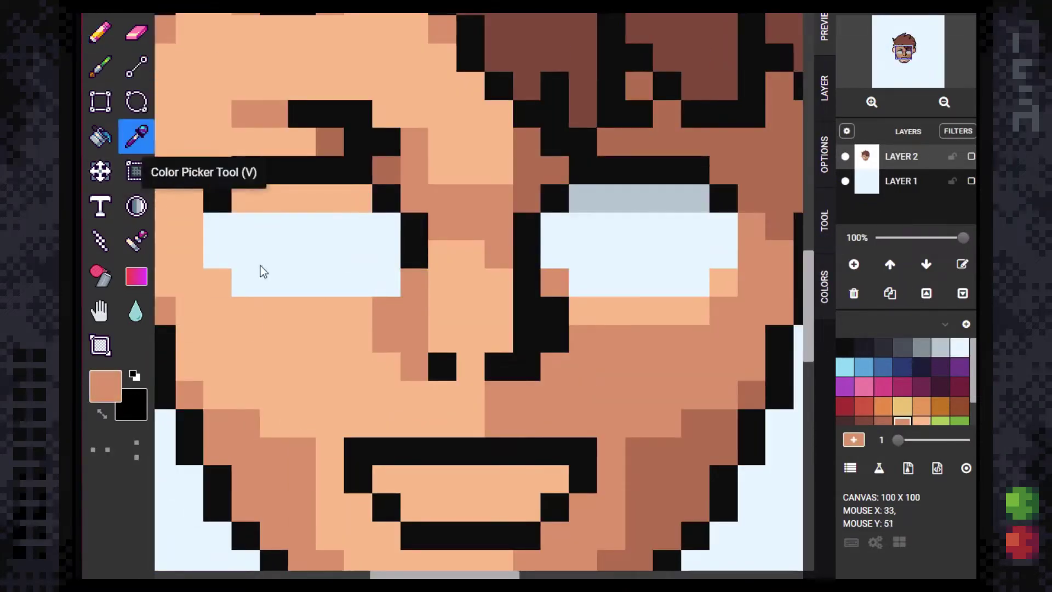
pyautogui.click(387, 282)
pyautogui.moveTo(583, 198); pyautogui.dragTo(667, 198)
# Step: Paint three-pixel-wide blue irises in both eyes and add darker blue along their upper rows and centres
pyautogui.scroll(-1, 332, 222)
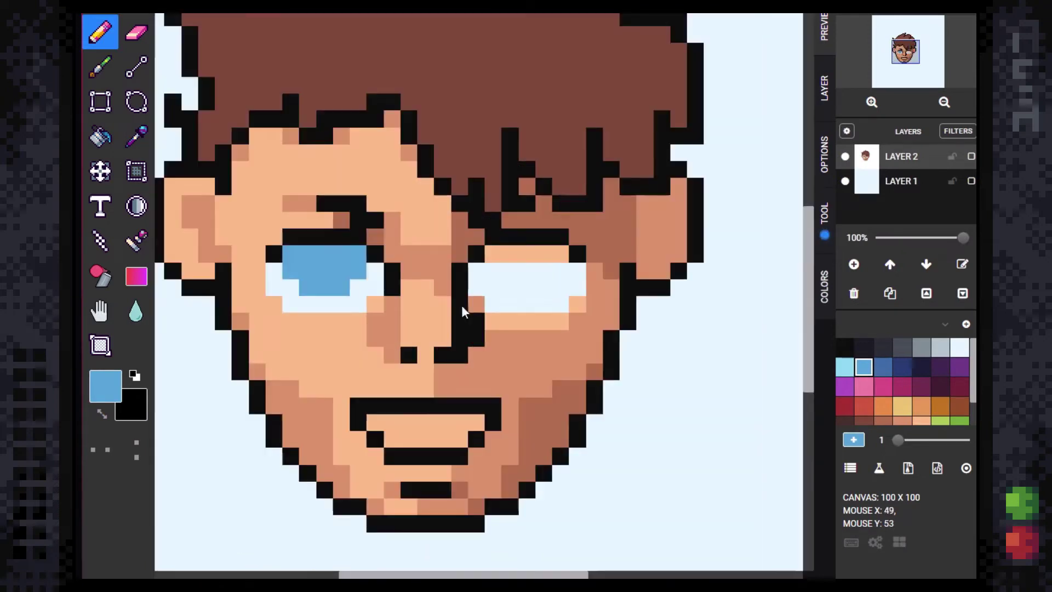
pyautogui.hotkey('ctrl', 'z')
pyautogui.scroll(1, 577, 324)
pyautogui.press('Right')
pyautogui.moveTo(407, 285); pyautogui.dragTo(391, 269)
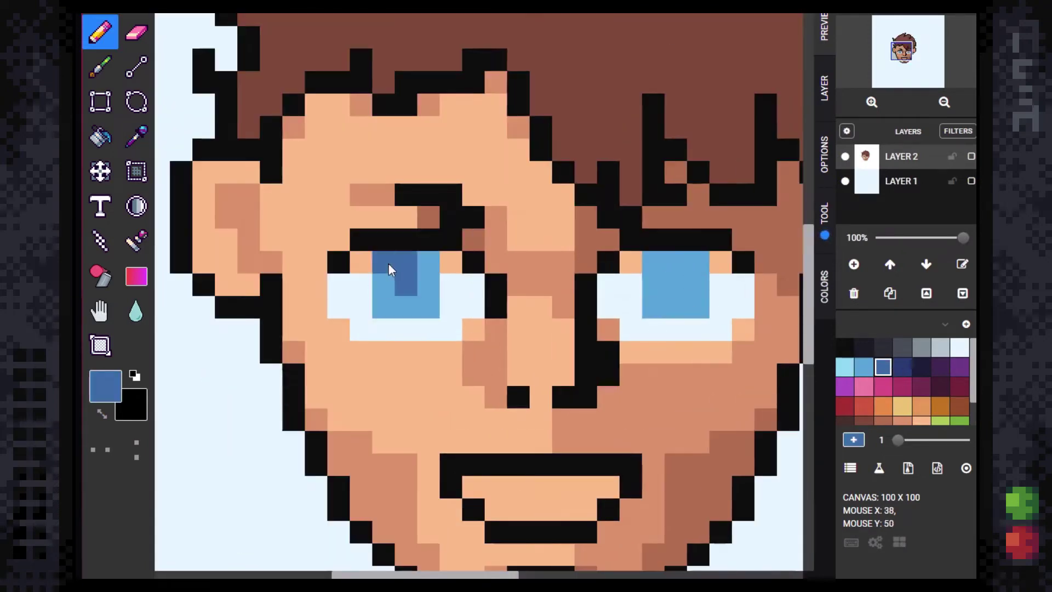
pyautogui.click(844, 372)
pyautogui.scroll(-1, 387, 305)
pyautogui.scroll(1, 471, 325)
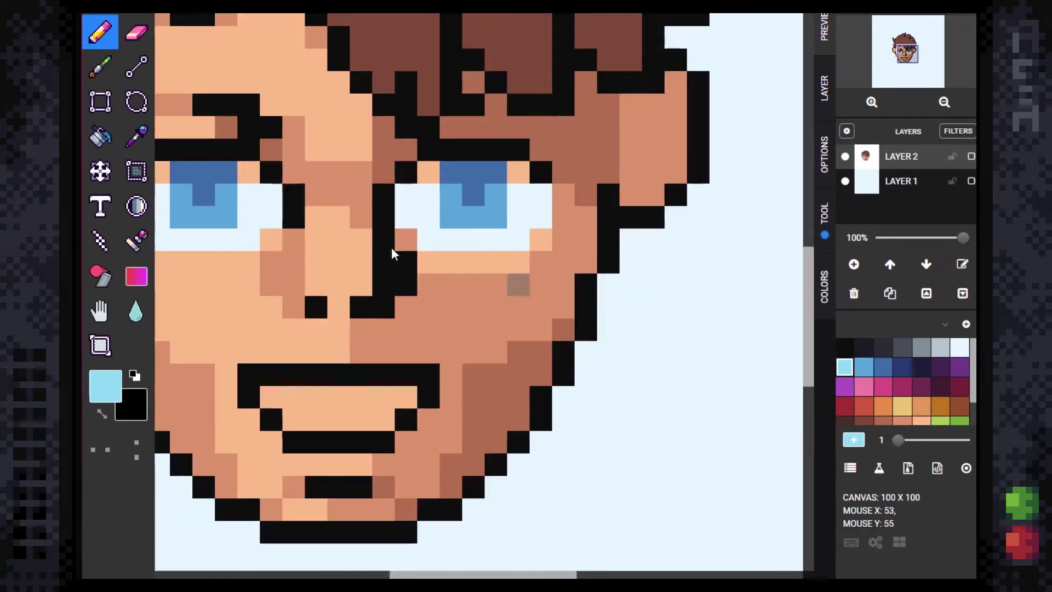
# Step: Enlarge the light peach cheek area below the right eye
pyautogui.press('l')
pyautogui.scroll(-1, 436, 252)
pyautogui.scroll(1, 400, 364)
pyautogui.press('i')
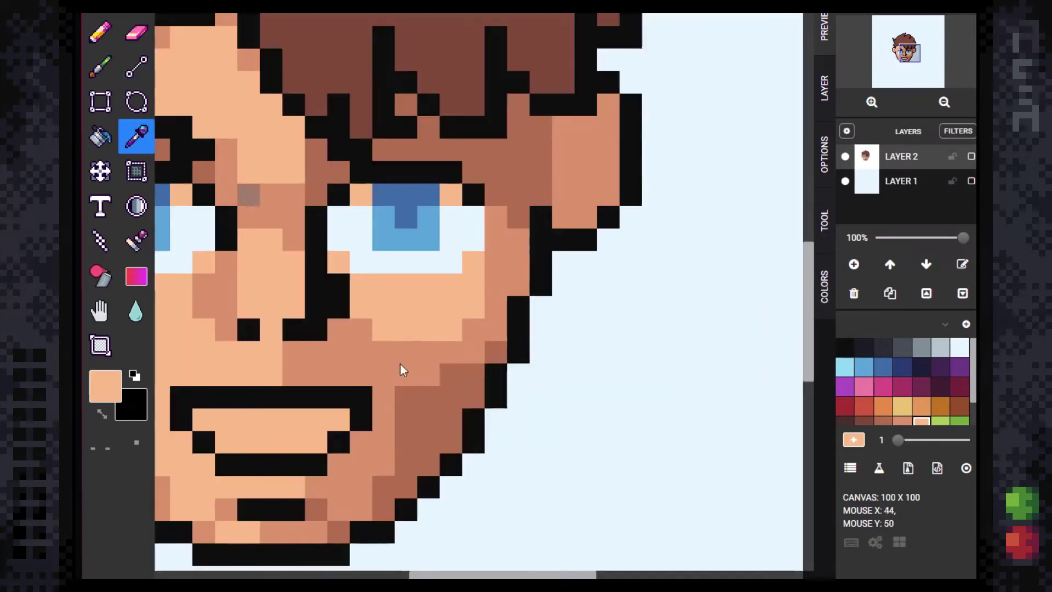
pyautogui.click(400, 364)
pyautogui.scroll(-1, 390, 325)
pyautogui.scroll(1, 390, 324)
# Step: Shade the inside of the right ear in reddish tan and add a dark brown accent beside its lower edge
pyautogui.press('i')
pyautogui.click(144, 78)
pyautogui.scroll(-2, 522, 284)
pyautogui.scroll(2, 508, 282)
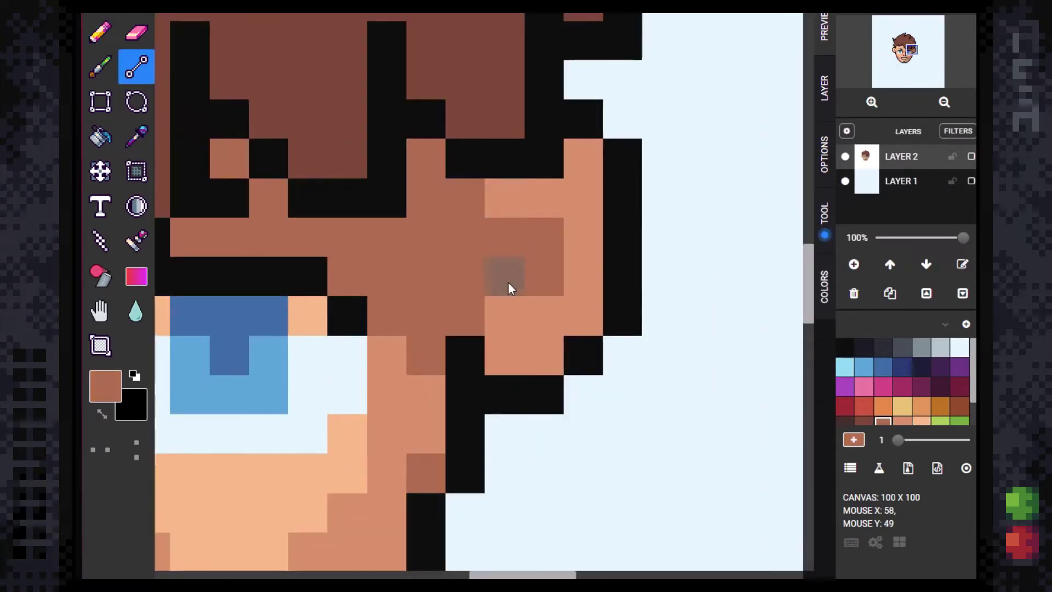
pyautogui.scroll(-1, 475, 324)
pyautogui.scroll(-1, 526, 307)
pyautogui.scroll(2, 251, 313)
pyautogui.scroll(-1, 433, 369)
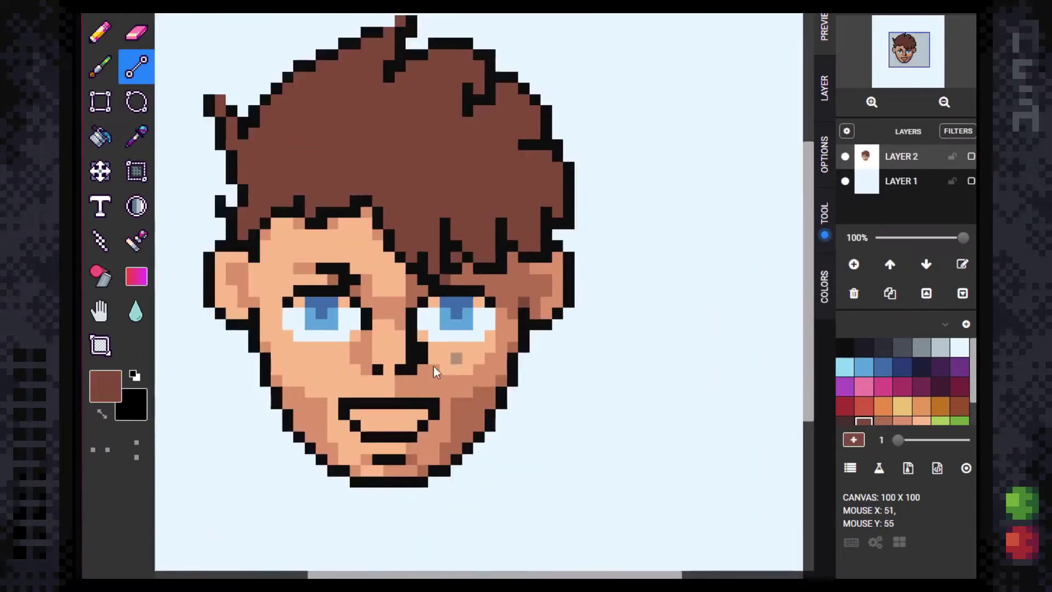
# Step: Paint white teeth inside the mouth with light grey shading at both corners
pyautogui.scroll(1, 522, 234)
pyautogui.click(472, 197)
pyautogui.scroll(-2, 524, 260)
pyautogui.scroll(1, 462, 247)
pyautogui.press('i')
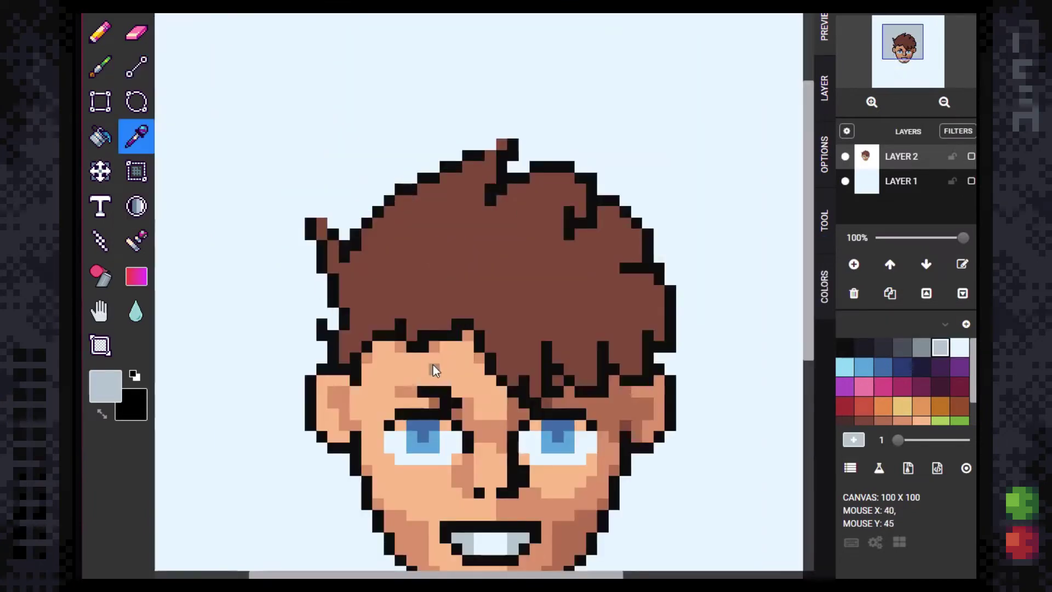
# Step: Select both eyes with their surrounding brow area and move them up by one pixel
pyautogui.scroll(-1, 433, 365)
pyautogui.press('s')
pyautogui.moveTo(329, 286); pyautogui.dragTo(535, 368)
# Step: Fill the empty row below the eyes with matching skin tones and reconnect the black nose line
pyautogui.click(136, 136)
pyautogui.scroll(1, 301, 246)
pyautogui.click(301, 247)
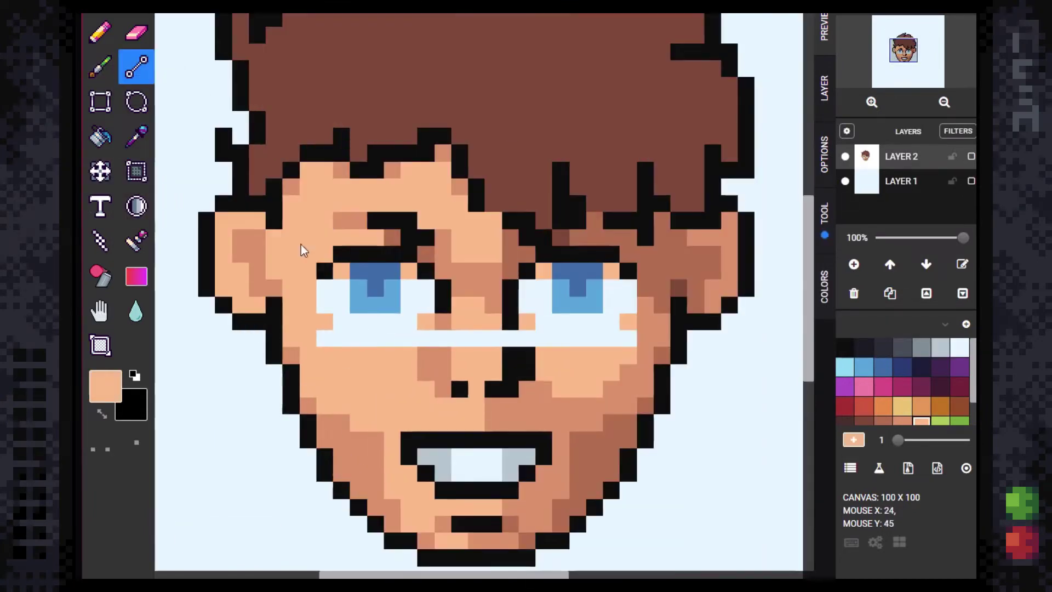
pyautogui.click(426, 338)
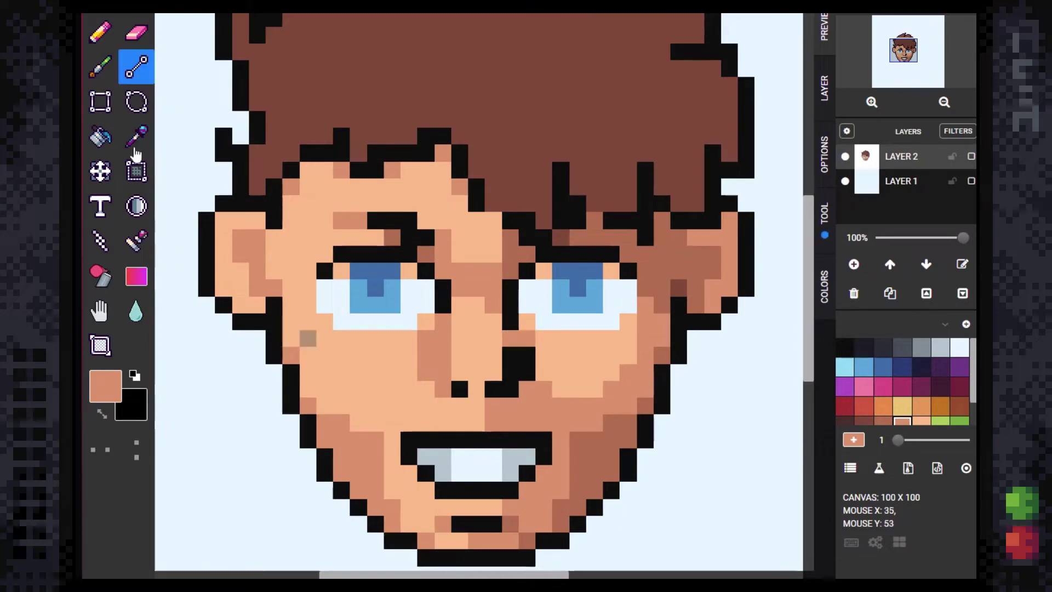
pyautogui.keyDown('alt'); pyautogui.click(519, 361); pyautogui.keyUp('alt')
pyautogui.moveTo(509, 305); pyautogui.dragTo(528, 338)
# Step: Join the fringe tip to the inner end of the right eyebrow with black pixels
pyautogui.keyDown('alt'); pyautogui.click(377, 242); pyautogui.keyUp('alt')
pyautogui.press('l')
pyautogui.scroll(-2, 549, 291)
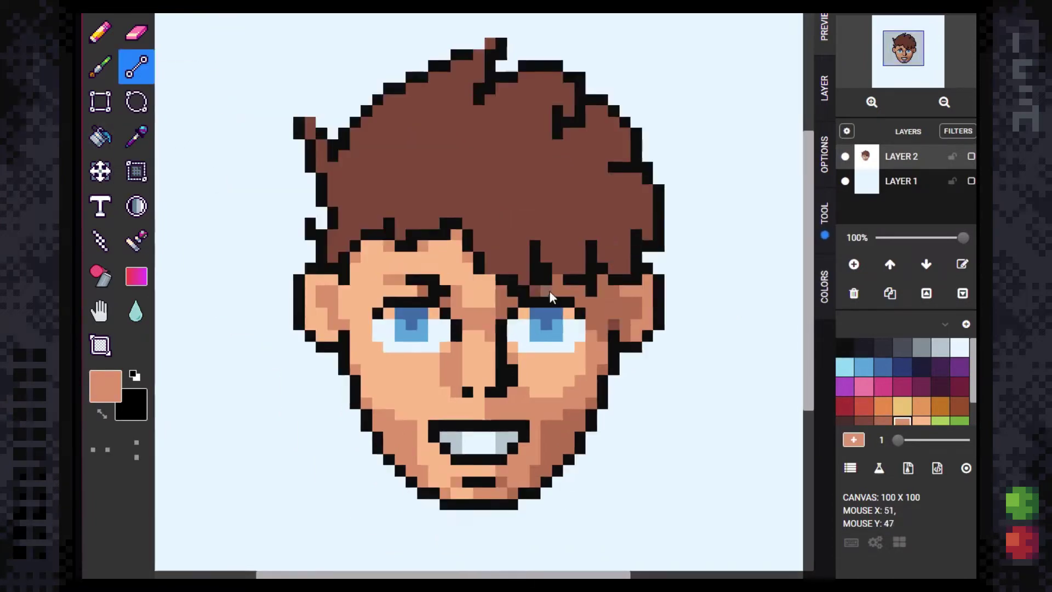
pyautogui.scroll(2, 497, 312)
pyautogui.scroll(-2, 520, 321)
pyautogui.scroll(2, 479, 251)
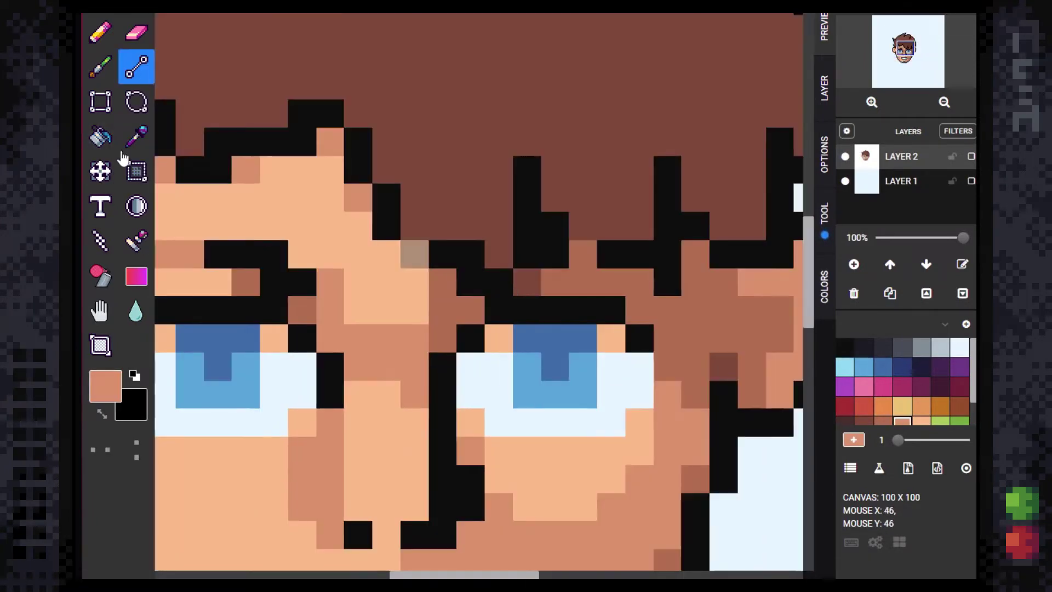
pyautogui.keyDown('alt'); pyautogui.click(466, 251); pyautogui.keyUp('alt')
pyautogui.scroll(-2, 466, 251)
pyautogui.scroll(2, 521, 286)
pyautogui.scroll(-2, 519, 256)
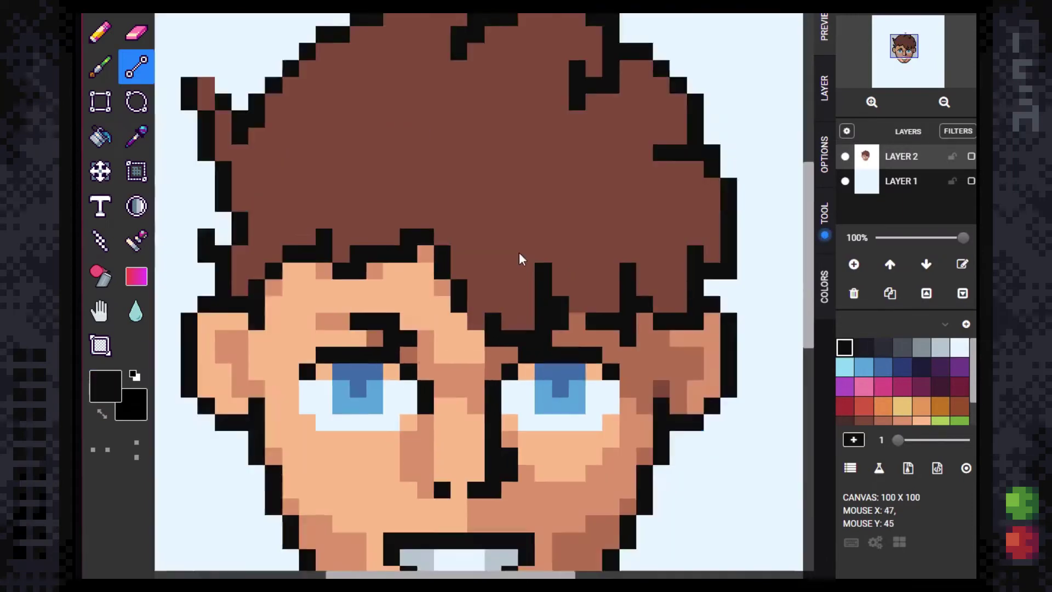
# Step: Add brown accent pixels beneath the fringe strands and around the right eyebrow
pyautogui.scroll(2, 257, 259)
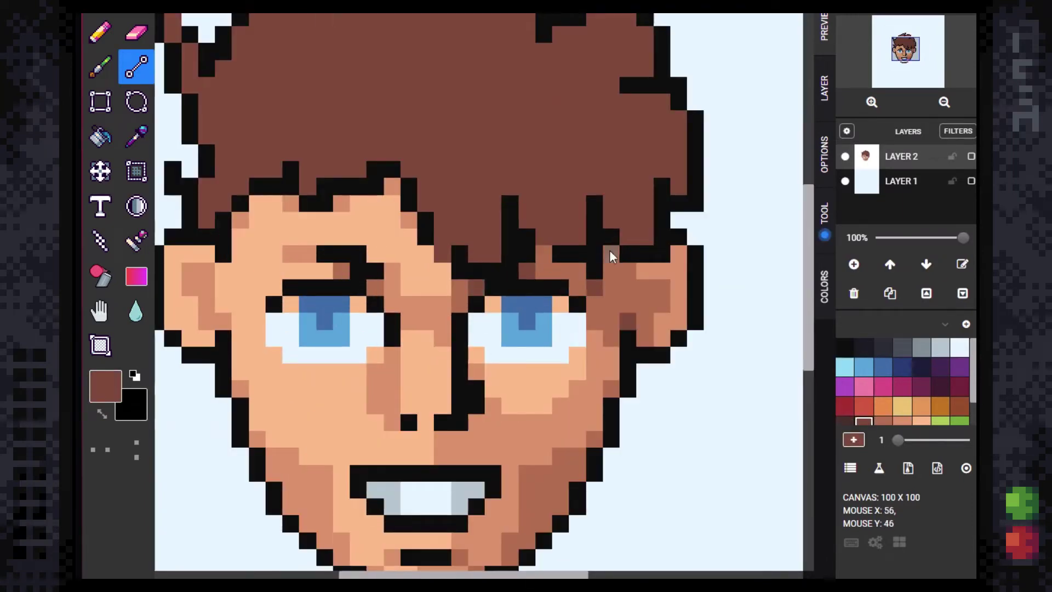
pyautogui.scroll(-2, 644, 262)
pyautogui.scroll(2, 460, 277)
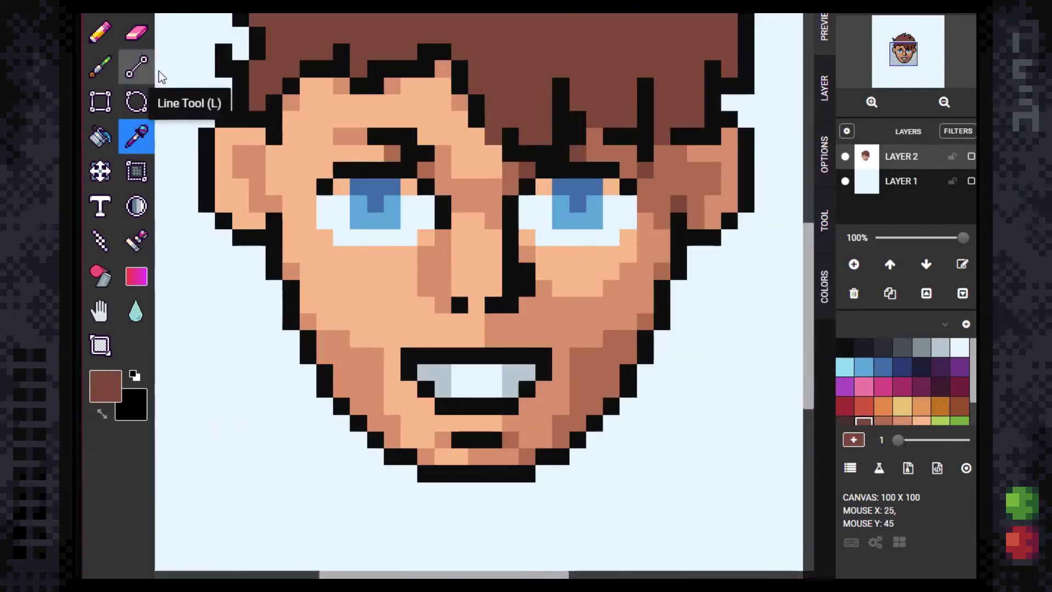
# Step: Recolour the left eyebrow and eyelid outlines with reddish brown and dark brown
pyautogui.moveTo(408, 170); pyautogui.dragTo(324, 190)
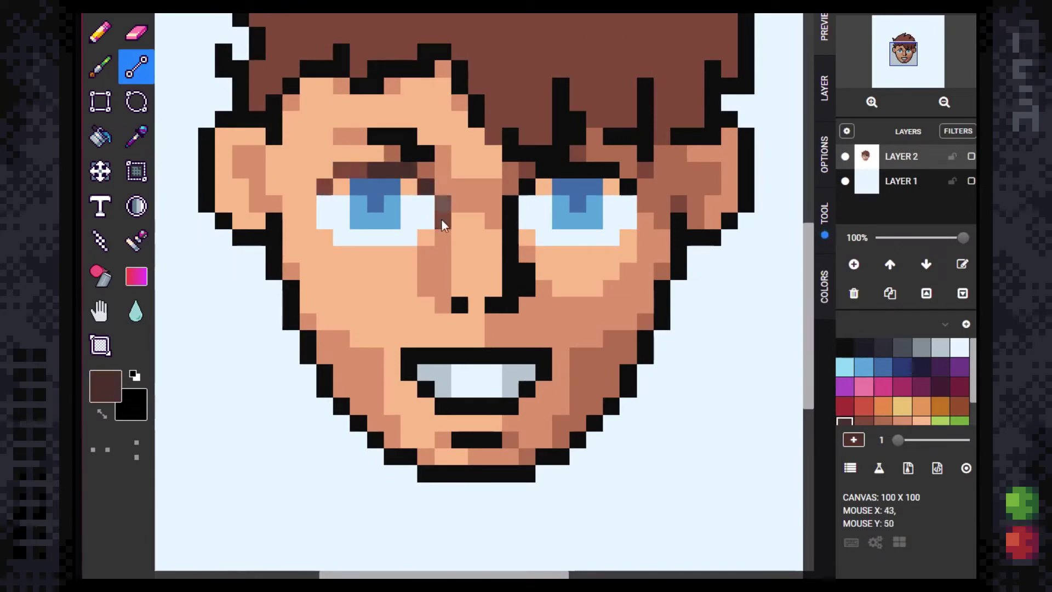
pyautogui.scroll(-2, 361, 174)
pyautogui.scroll(2, 493, 247)
# Step: Recolour the upper nose line and right eyelid in dark brown and the lower nose in reddish brown
pyautogui.click(844, 421)
pyautogui.moveTo(406, 342); pyautogui.dragTo(408, 423)
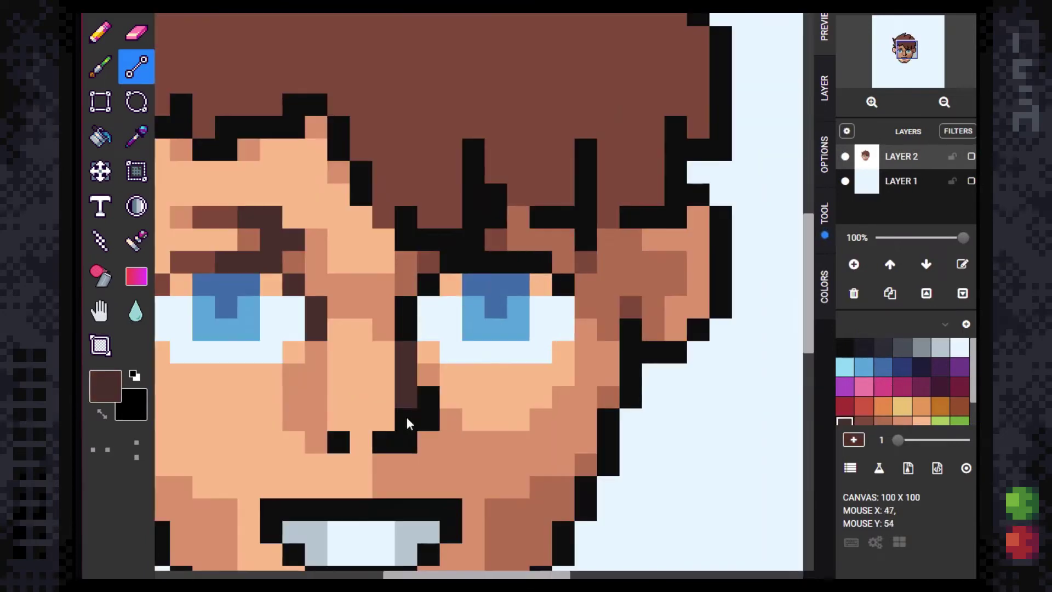
pyautogui.moveTo(422, 344); pyautogui.dragTo(406, 306)
pyautogui.moveTo(450, 262); pyautogui.dragTo(540, 269)
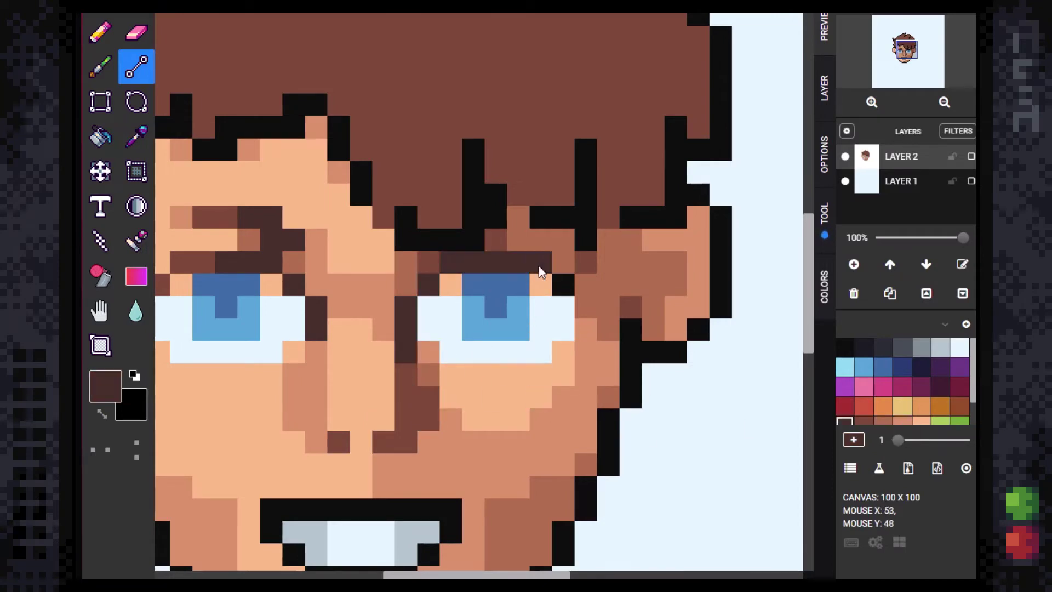
# Step: Recolour the mouth's black outline in dark brown
pyautogui.scroll(-2, 450, 267)
pyautogui.scroll(2, 493, 515)
pyautogui.moveTo(427, 262); pyautogui.dragTo(604, 268)
pyautogui.moveTo(583, 329); pyautogui.dragTo(474, 329)
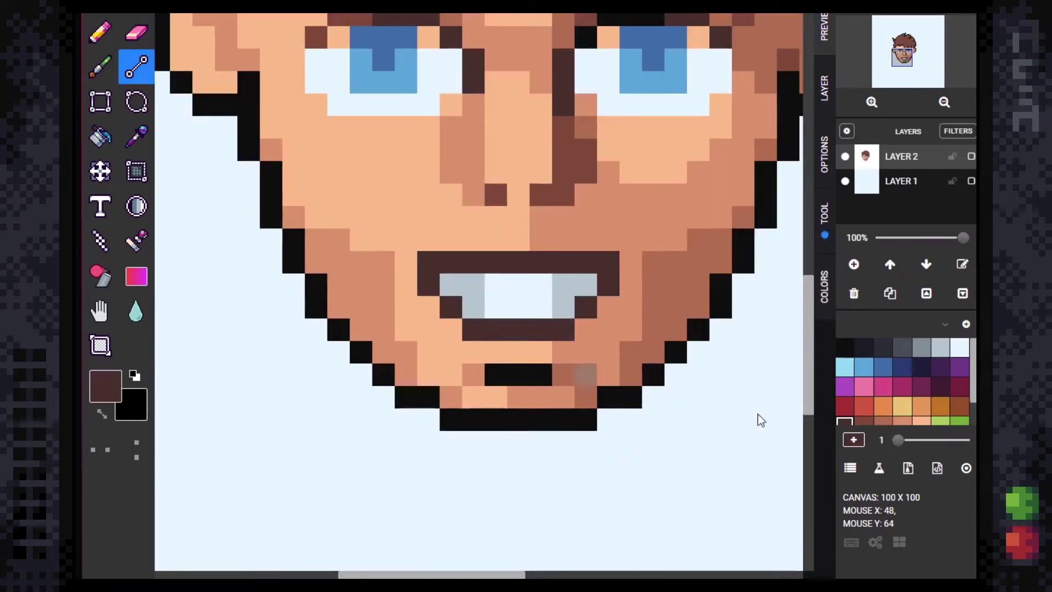
# Step: Recolour the left and middle sections of the mouth outline in reddish brown and lighter brown
pyautogui.click(864, 421)
pyautogui.moveTo(539, 262)
pyautogui.mouseDown()
pyautogui.moveTo(447, 313)
pyautogui.moveTo(518, 331)
pyautogui.mouseUp()
pyautogui.scroll(-2, 436, 266)
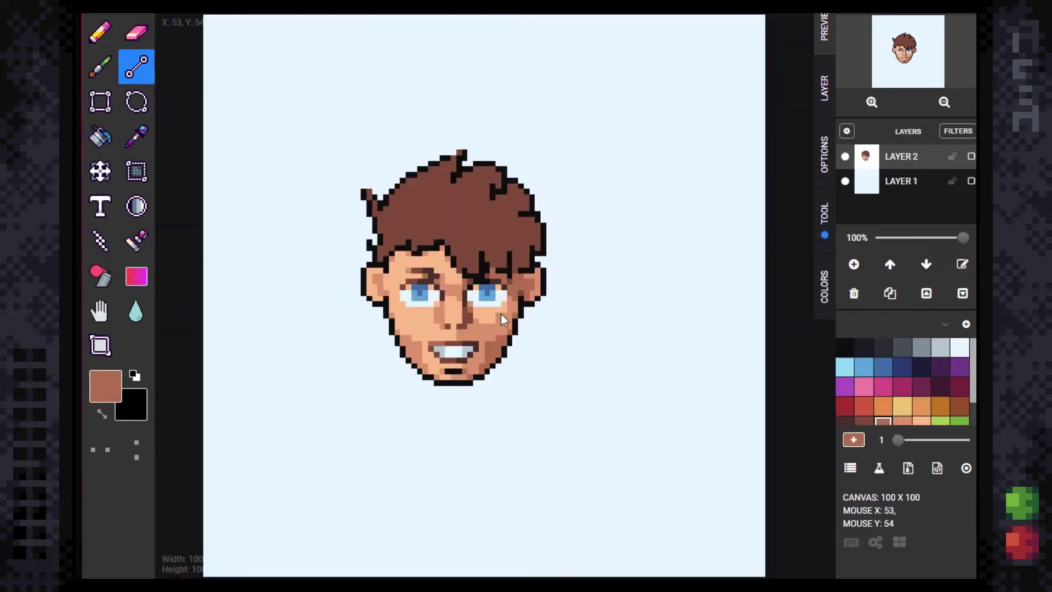
pyautogui.scroll(2, 444, 261)
pyautogui.click(876, 421)
pyautogui.scroll(-2, 522, 264)
# Step: Add smile crease pixels beside the mouth corners in tan and brown
pyautogui.scroll(2, 425, 234)
pyautogui.press('v')
pyautogui.click(427, 236)
pyautogui.press('v')
pyautogui.click(439, 311)
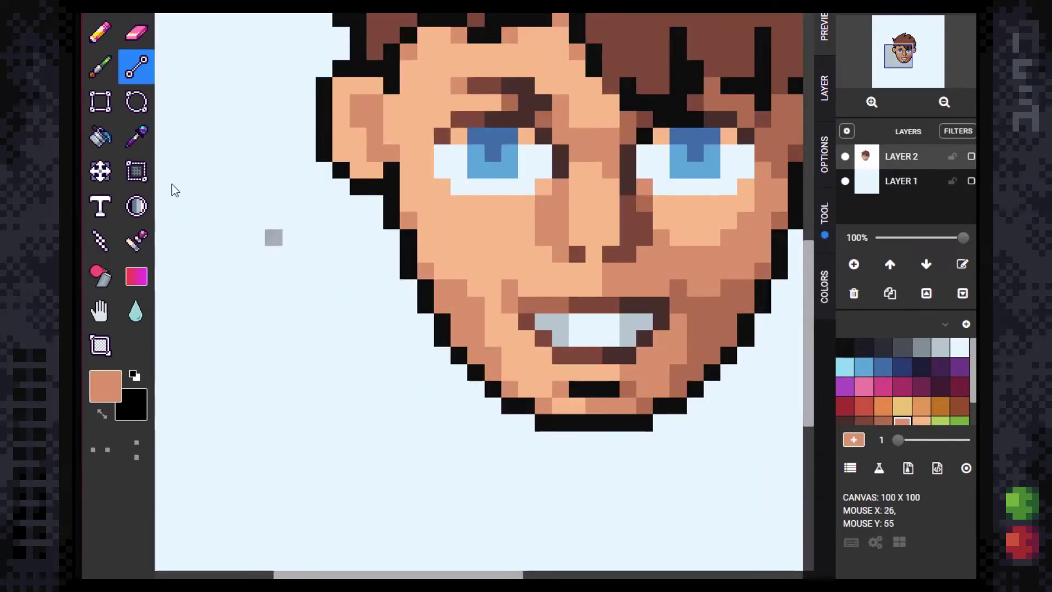
pyautogui.press('b')
pyautogui.scroll(-2, 732, 281)
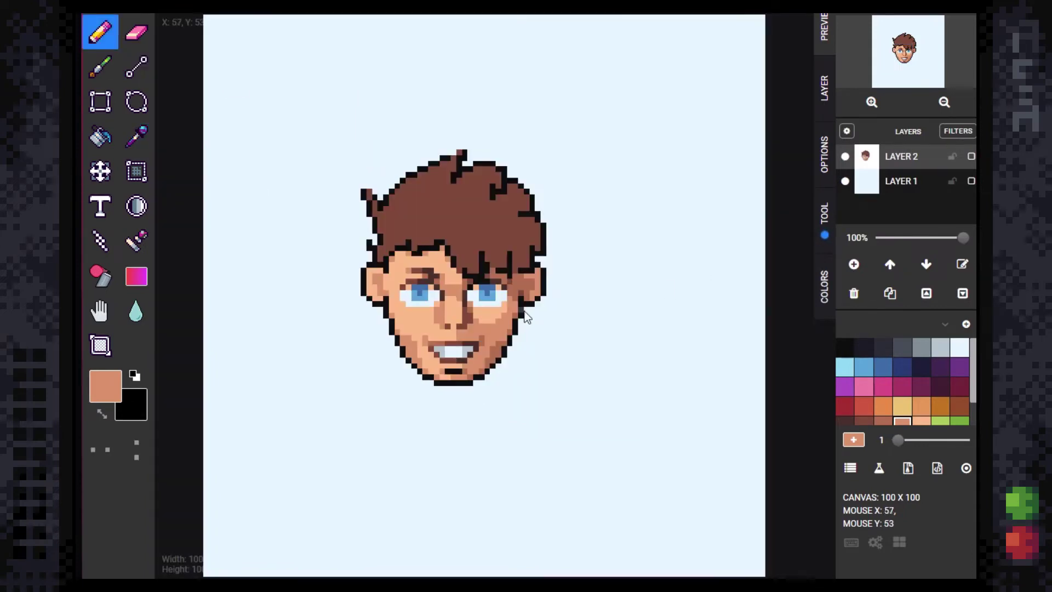
# Step: Touch up the cheek and jaw shading with tan and light skin-tone pixels
pyautogui.scroll(2, 380, 301)
pyautogui.press('v')
pyautogui.click(381, 302)
pyautogui.press('l')
pyautogui.scroll(-2, 407, 331)
pyautogui.scroll(2, 407, 331)
pyautogui.click(910, 421)
pyautogui.scroll(-2, 511, 325)
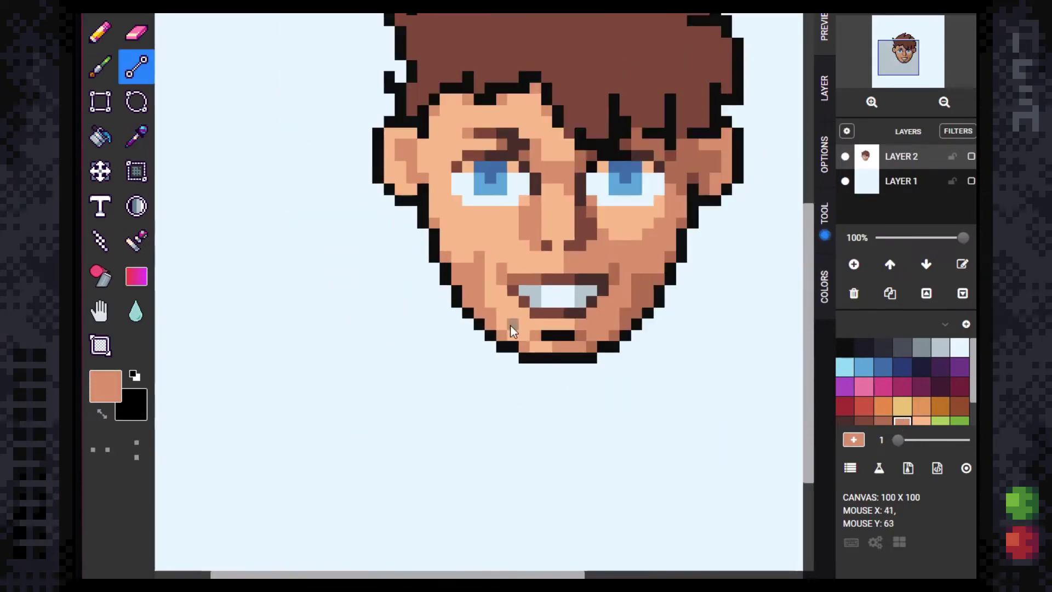
pyautogui.press('v')
pyautogui.click(493, 265)
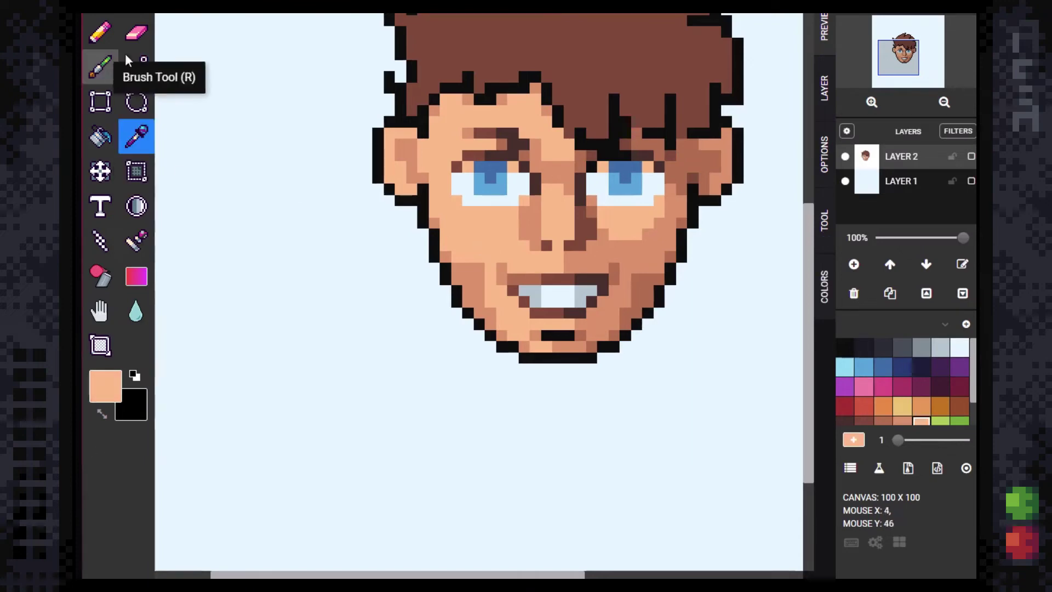
pyautogui.press('l')
pyautogui.press('b')
pyautogui.click(902, 421)
pyautogui.scroll(1, 507, 272)
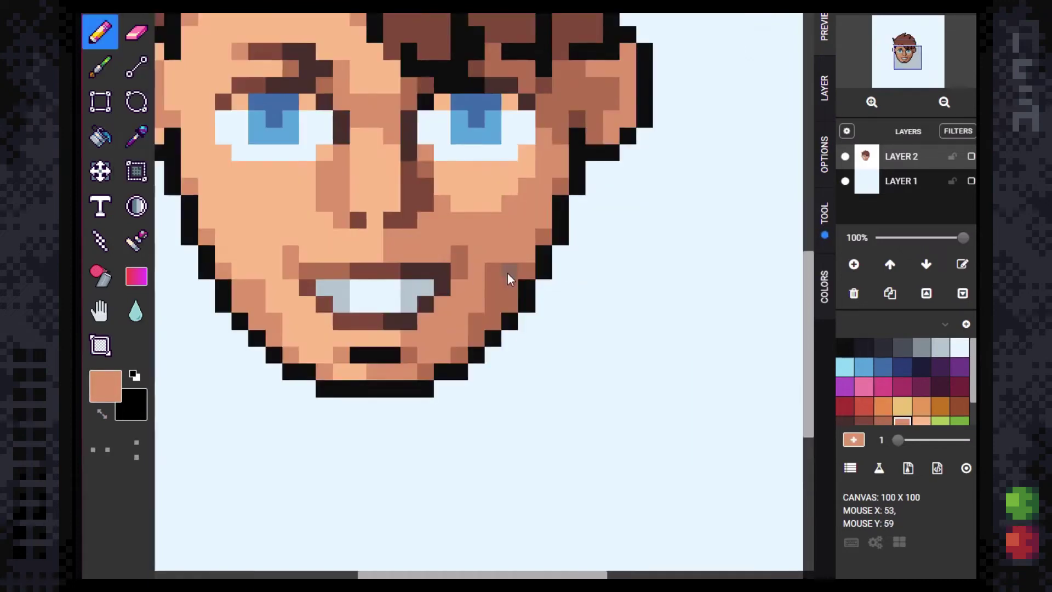
# Step: Refine the lower left cheek shading beside the mouth with tan pixels
pyautogui.scroll(-2, 407, 291)
pyautogui.press('v')
pyautogui.scroll(1, 484, 295)
pyautogui.scroll(-1, 474, 271)
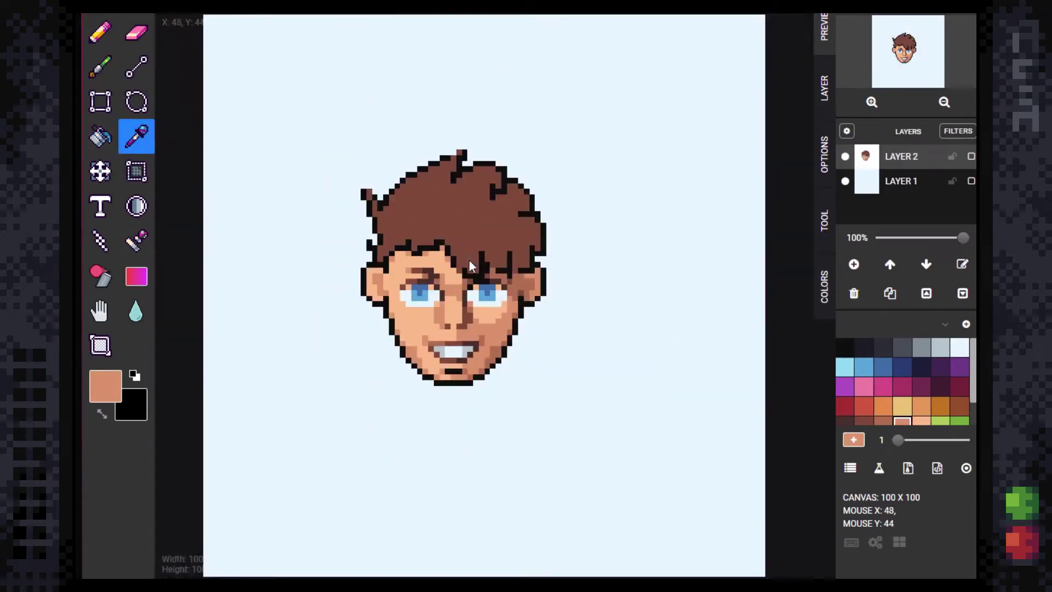
pyautogui.scroll(1, 469, 261)
pyautogui.press('b')
pyautogui.click(844, 421)
pyautogui.scroll(1, 521, 458)
pyautogui.press('l')
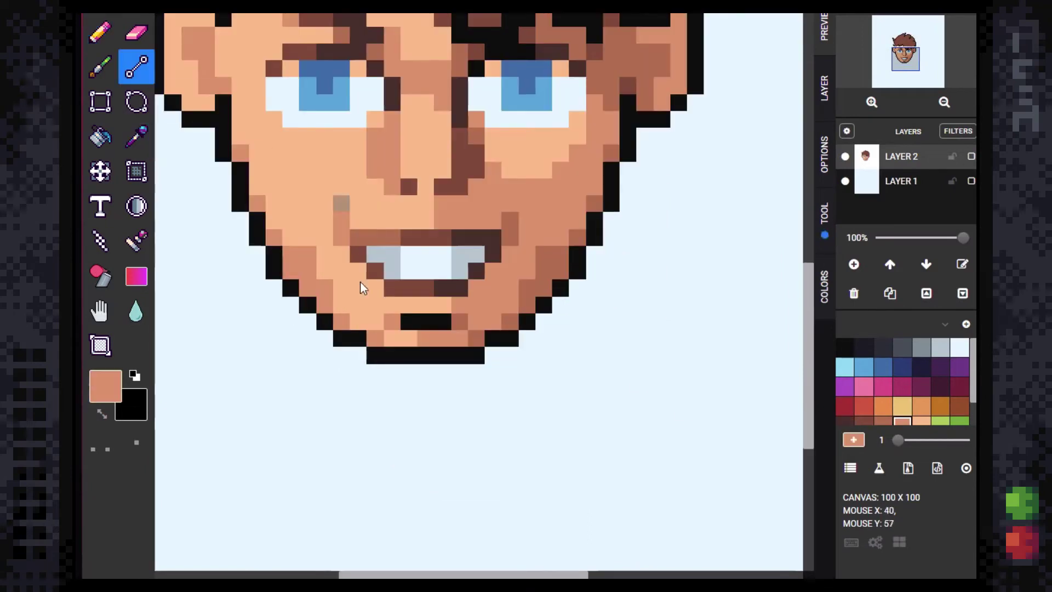
pyautogui.scroll(-1, 400, 307)
pyautogui.scroll(-2, 418, 269)
pyautogui.press('v')
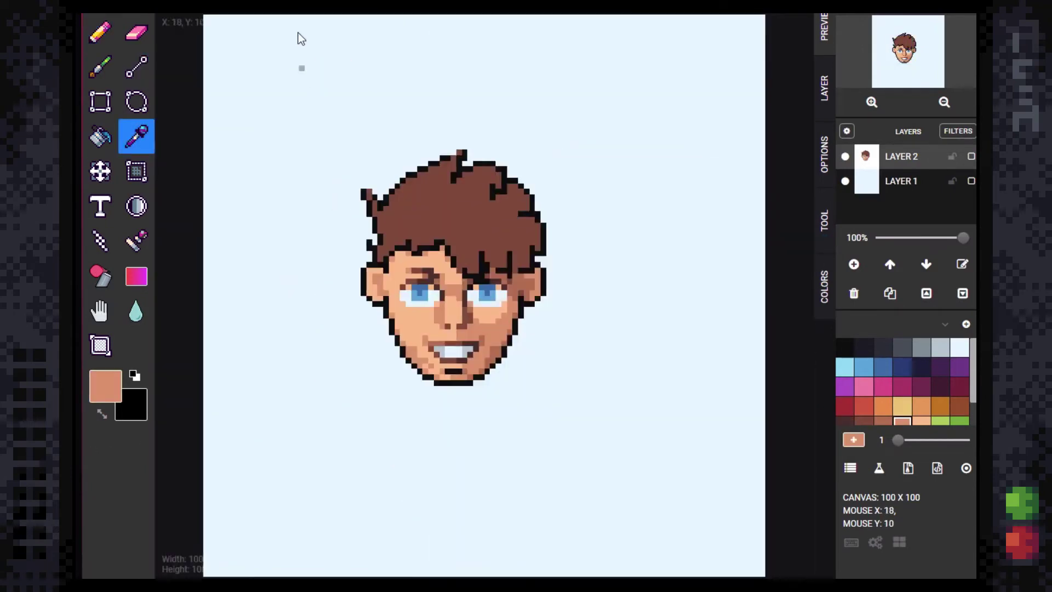
# Step: Dither the forehead above the left eyebrow and nose bridge with tan pixels
pyautogui.scroll(3, 482, 264)
pyautogui.press('b')
pyautogui.moveTo(465, 198); pyautogui.dragTo(386, 276)
pyautogui.click(465, 276)
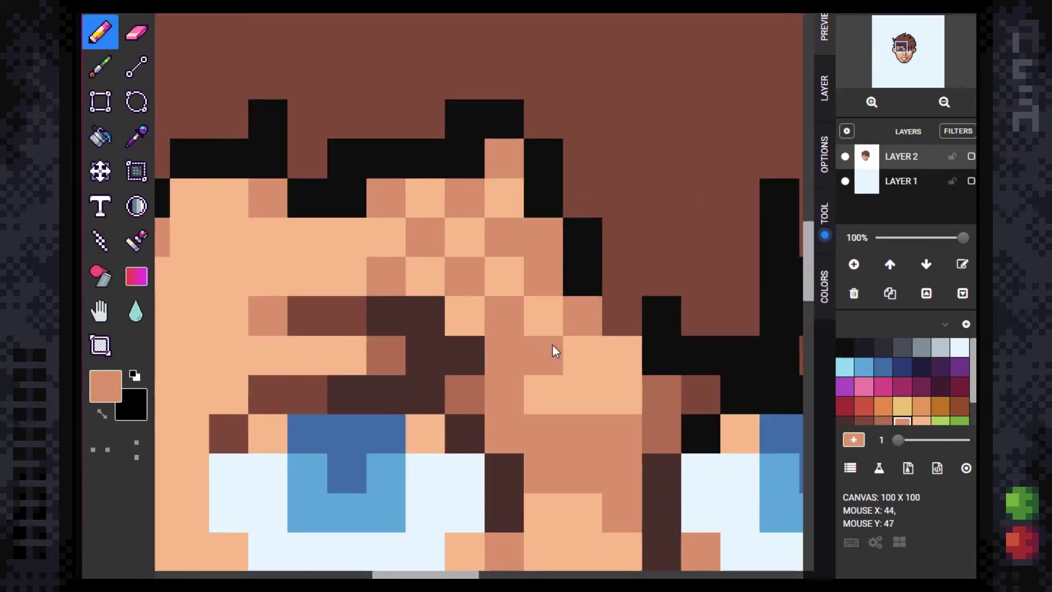
pyautogui.press('v')
pyautogui.press('b')
pyautogui.scroll(-1, 520, 417)
pyautogui.press('l')
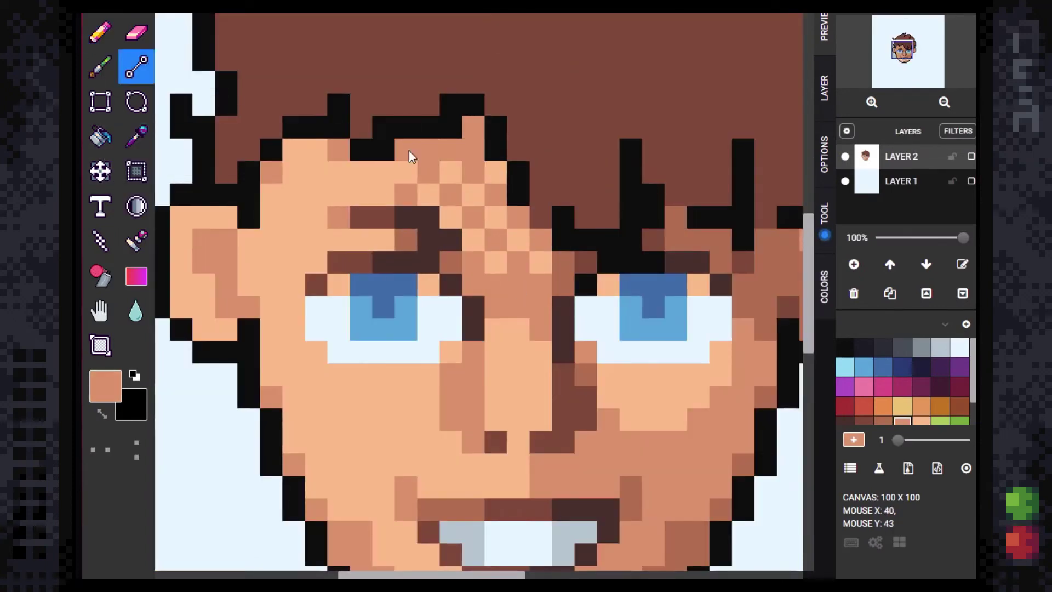
# Step: Fill the nose bridge with tan and add brown shadow pixels along the fringe edge and inner left eye
pyautogui.scroll(-2, 493, 252)
pyautogui.scroll(1, 476, 255)
pyautogui.press('v')
pyautogui.click(422, 305)
pyautogui.press('b')
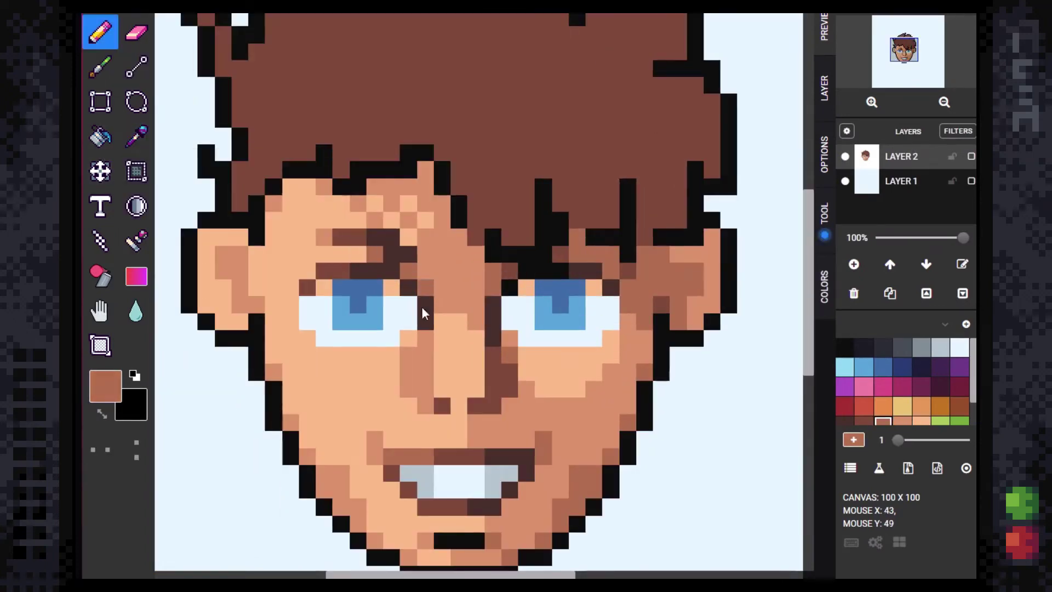
pyautogui.scroll(-1, 383, 241)
pyautogui.scroll(1, 503, 310)
# Step: Reshape the left eyebrow into a plain bar by painting skin tones over its hooked inner end
pyautogui.scroll(1, 512, 309)
pyautogui.press('v')
pyautogui.click(512, 309)
pyautogui.press('l')
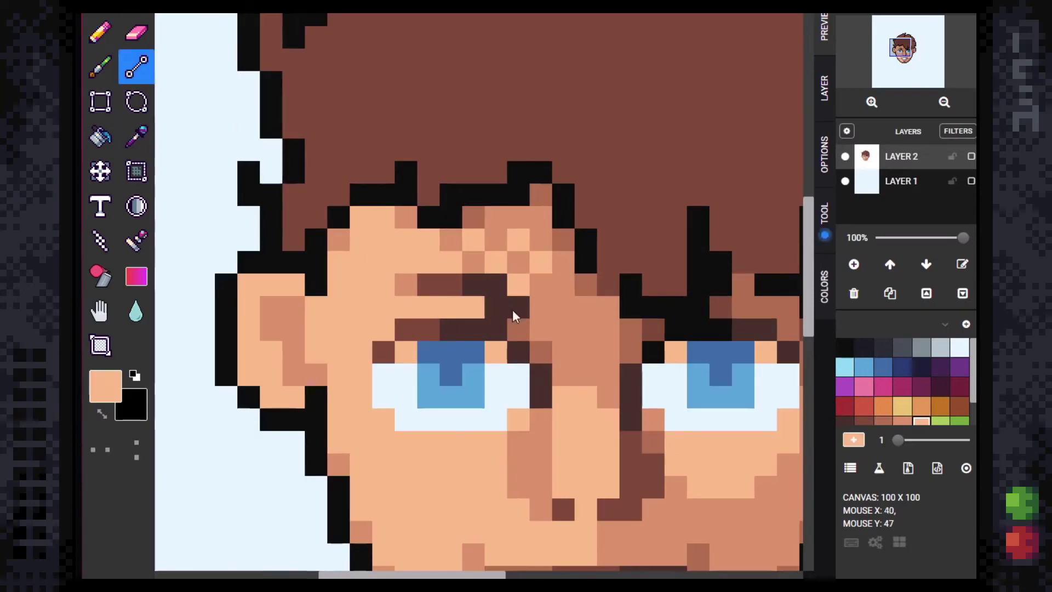
pyautogui.press('v')
pyautogui.click(514, 292)
pyautogui.press('l')
pyautogui.scroll(-1, 498, 304)
pyautogui.scroll(-1, 438, 357)
pyautogui.scroll(1, 439, 356)
# Step: Extend the crown strands with dark brown pixels and add dark brown shading along the left hair edge
pyautogui.press('v')
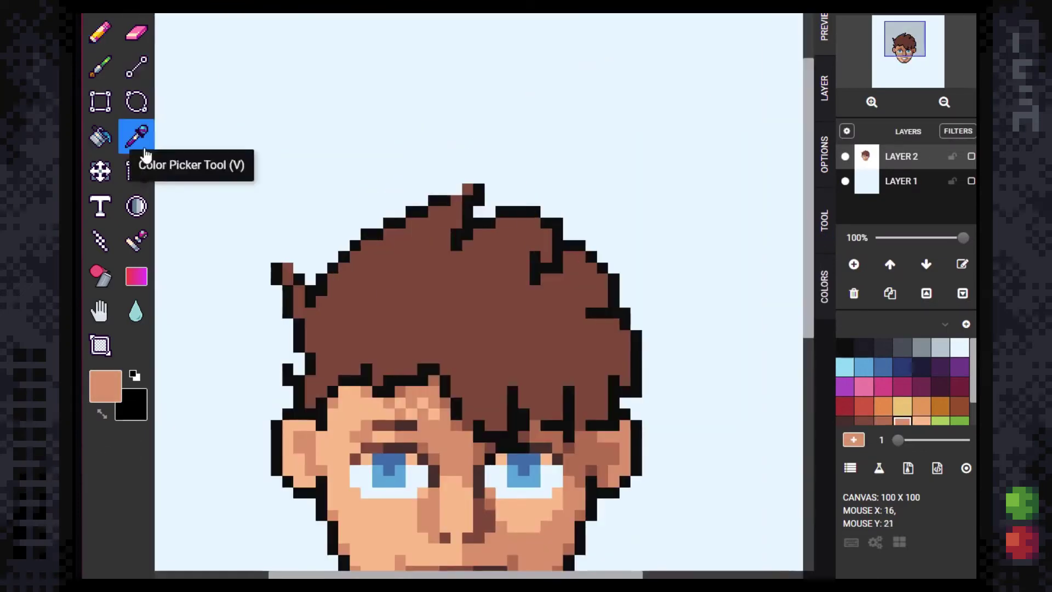
pyautogui.click(404, 259)
pyautogui.press('b')
pyautogui.scroll(1, 404, 259)
pyautogui.moveTo(451, 368); pyautogui.dragTo(450, 425)
pyautogui.scroll(-2, 450, 425)
pyautogui.moveTo(542, 220); pyautogui.dragTo(566, 205)
pyautogui.scroll(2, 588, 218)
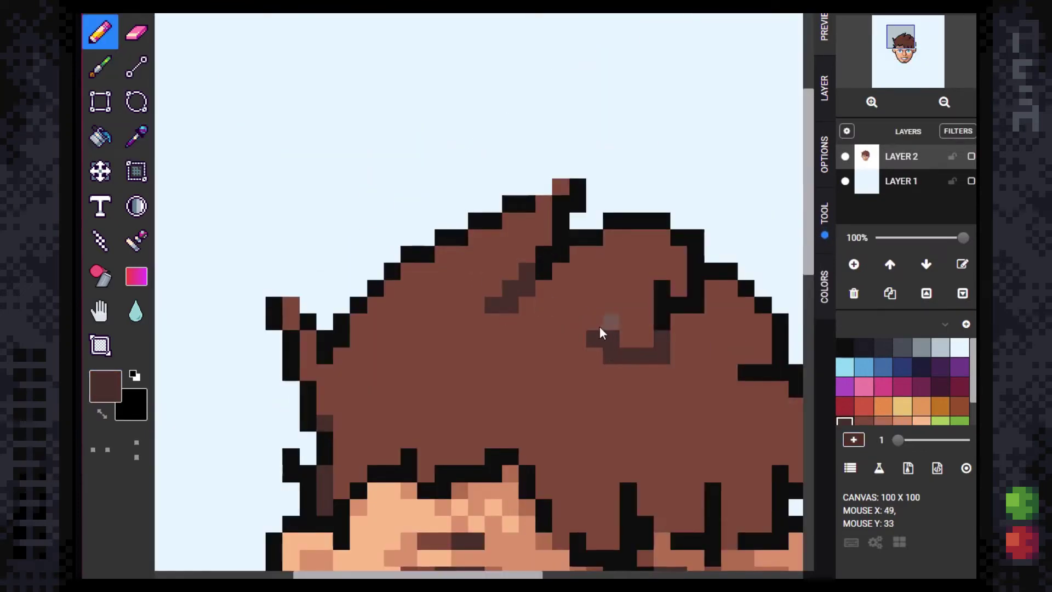
# Step: Shade the right side of the hair and the fringe tips with dark brown
pyautogui.scroll(-2, 599, 326)
pyautogui.scroll(2, 713, 401)
pyautogui.moveTo(510, 320)
pyautogui.mouseDown()
pyautogui.moveTo(538, 247)
pyautogui.moveTo(540, 285)
pyautogui.moveTo(542, 263)
pyautogui.moveTo(510, 209)
pyautogui.mouseUp()
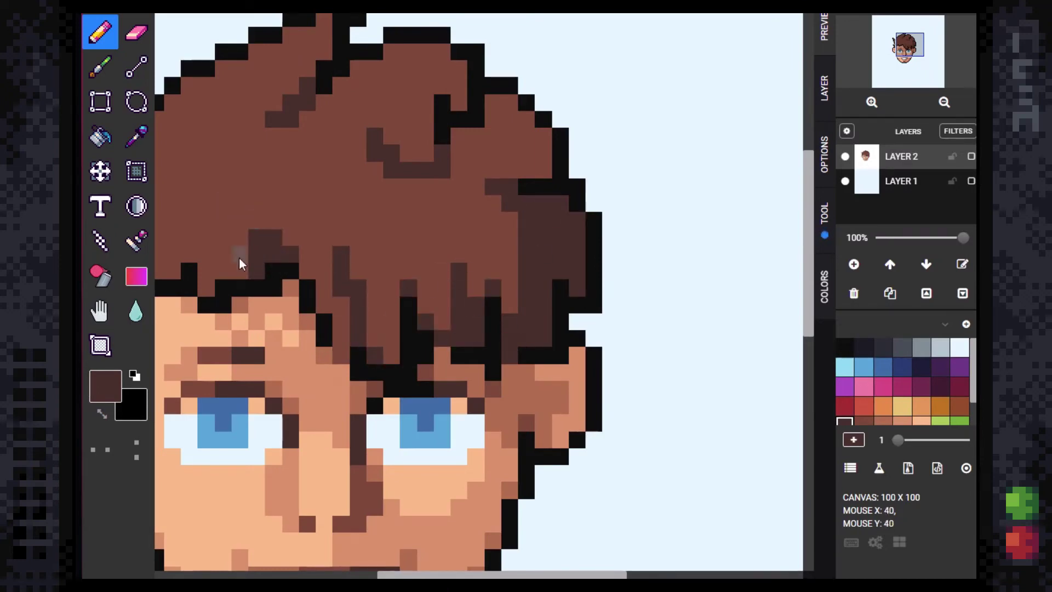
pyautogui.scroll(1, 340, 369)
pyautogui.scroll(-3, 386, 197)
# Step: Add dark brown shading above the left hairline and around the upper right hair strands
pyautogui.scroll(2, 386, 197)
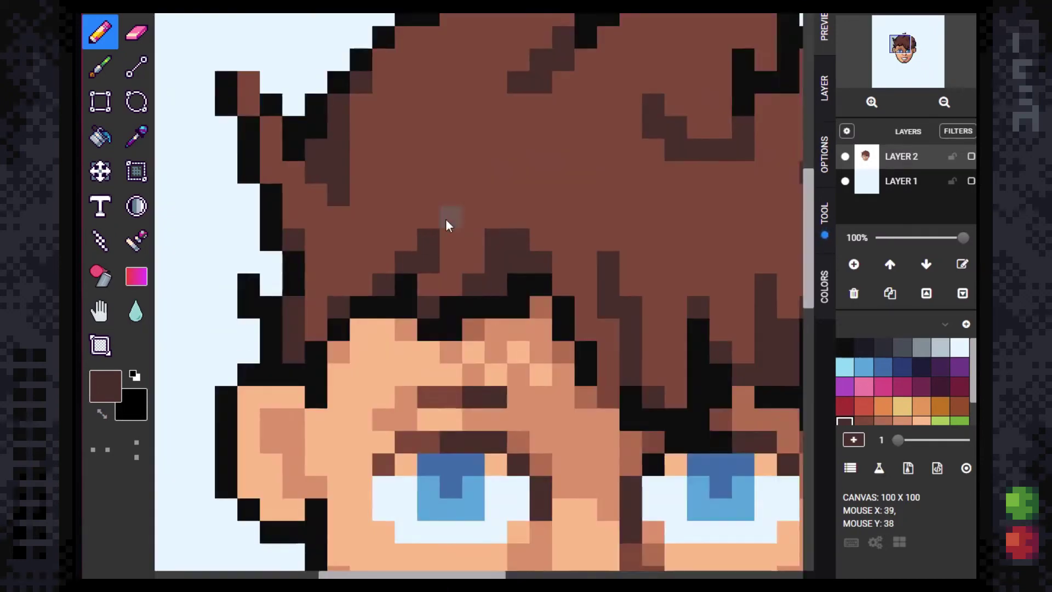
pyautogui.scroll(1, 445, 219)
pyautogui.moveTo(476, 243); pyautogui.dragTo(604, 336)
pyautogui.scroll(-1, 528, 436)
pyautogui.scroll(-1, 528, 435)
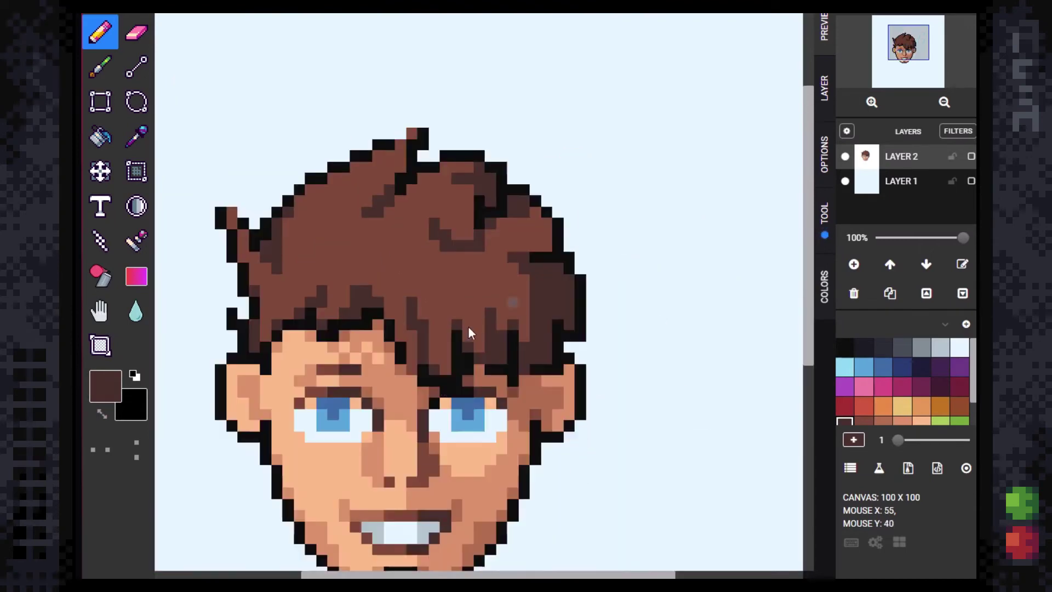
pyautogui.scroll(1, 468, 327)
pyautogui.scroll(-2, 452, 251)
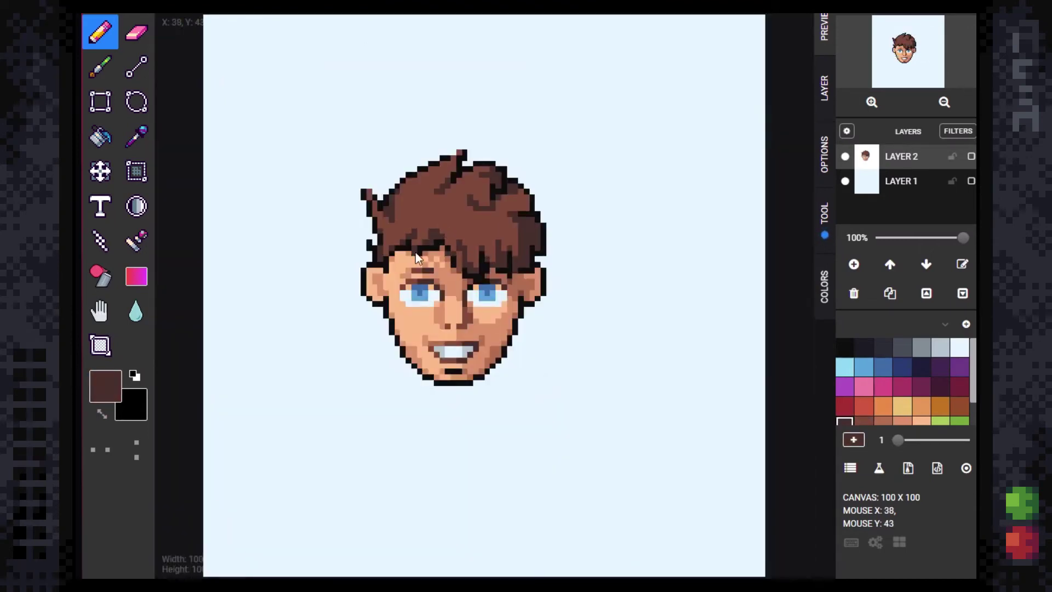
# Step: Break up the dark shading on the right side of the hair with reddish brown pixels
pyautogui.scroll(3, 415, 252)
pyautogui.scroll(1, 451, 271)
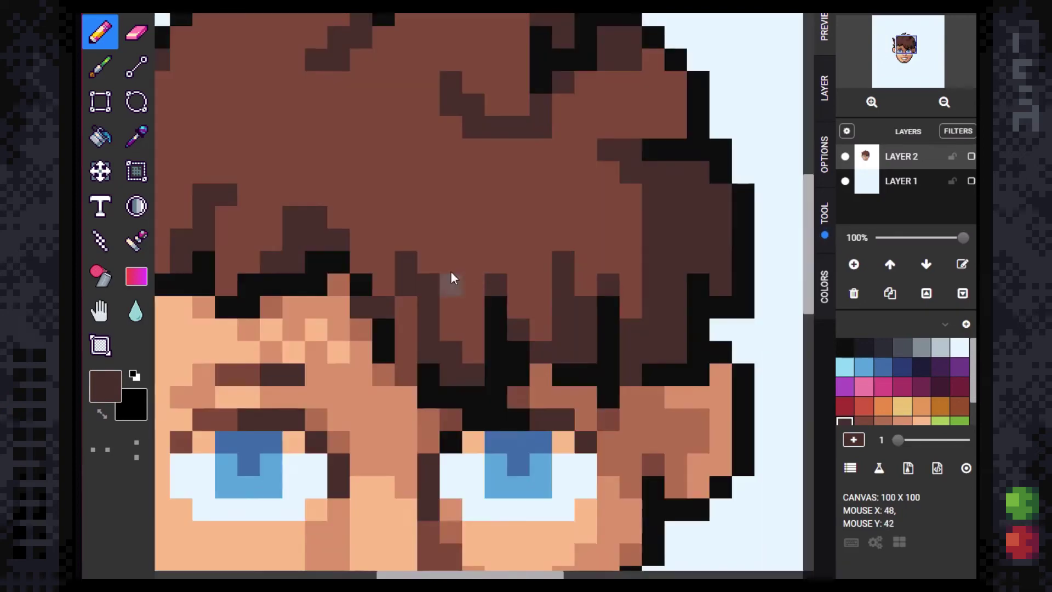
pyautogui.scroll(-4, 477, 252)
pyautogui.scroll(3, 465, 285)
pyautogui.keyDown('alt'); pyautogui.click(455, 308); pyautogui.keyUp('alt')
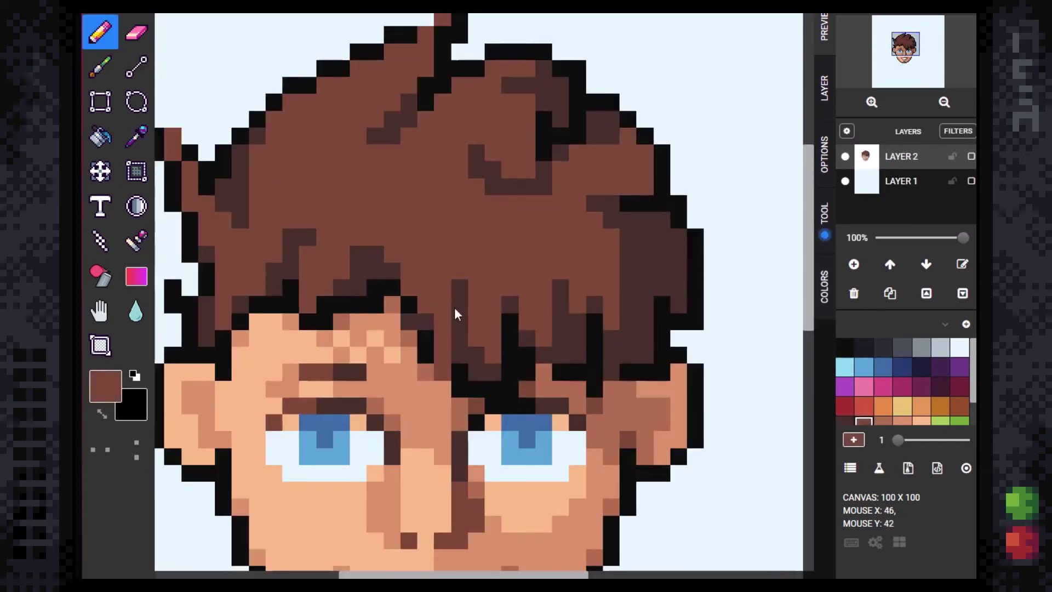
pyautogui.press('l')
pyautogui.scroll(-1, 432, 318)
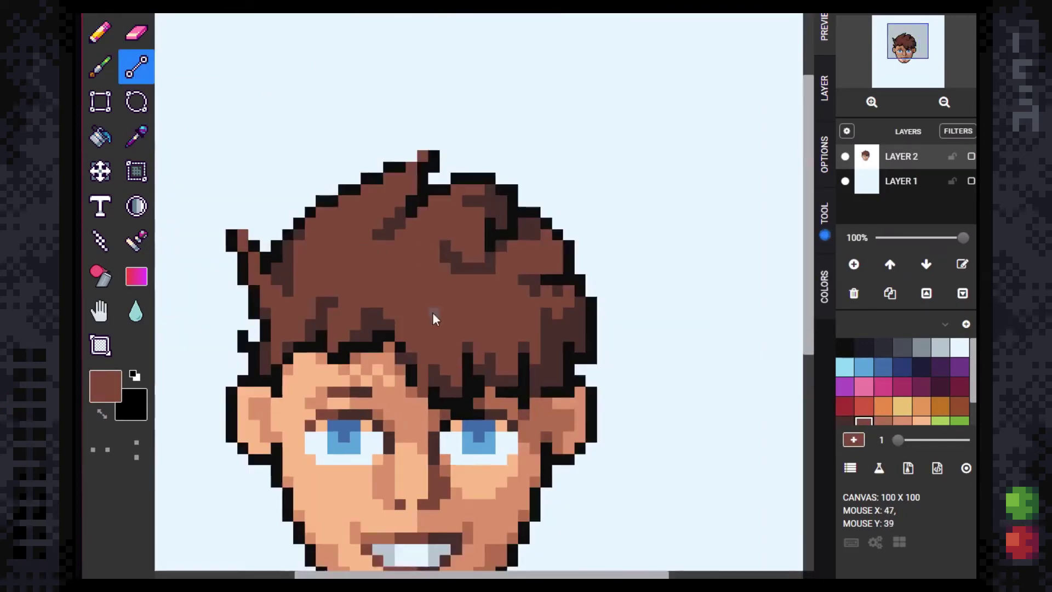
# Step: Shade the crown tuft in dark brown and add dark strands to the left side of the hair
pyautogui.scroll(-3, 417, 268)
pyautogui.scroll(3, 422, 247)
pyautogui.keyDown('alt'); pyautogui.click(443, 271); pyautogui.keyUp('alt')
pyautogui.scroll(-3, 444, 258)
pyautogui.scroll(4, 450, 258)
pyautogui.keyDown('alt'); pyautogui.click(457, 275); pyautogui.keyUp('alt')
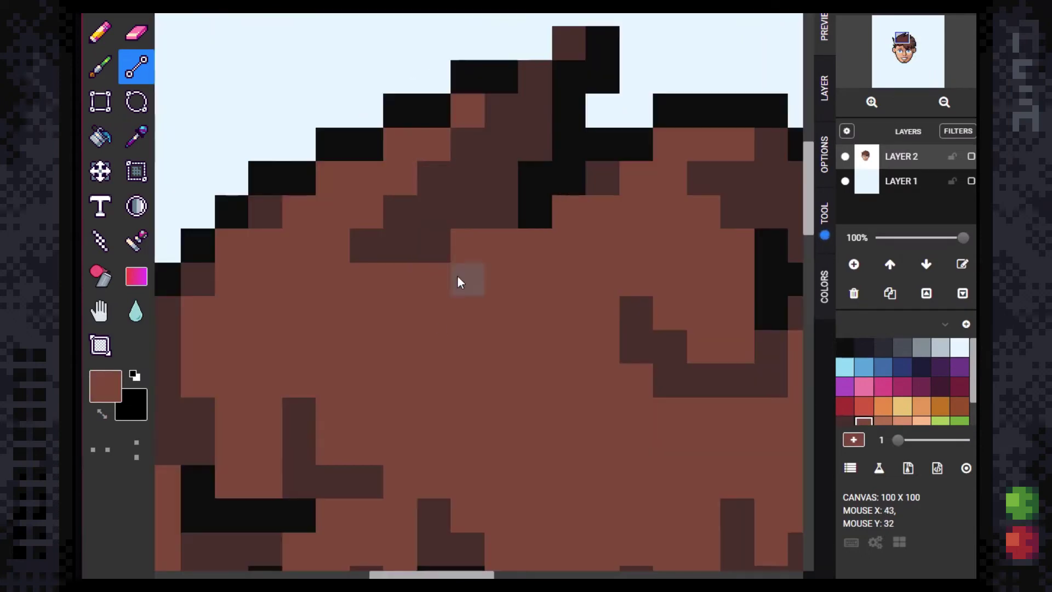
# Step: Draw short dark brown strands beneath the shaded crown tuft
pyautogui.keyDown('alt'); pyautogui.click(433, 249); pyautogui.keyUp('alt')
pyautogui.moveTo(434, 278); pyautogui.dragTo(434, 347)
pyautogui.moveTo(501, 313); pyautogui.dragTo(501, 346)
pyautogui.scroll(-3, 534, 301)
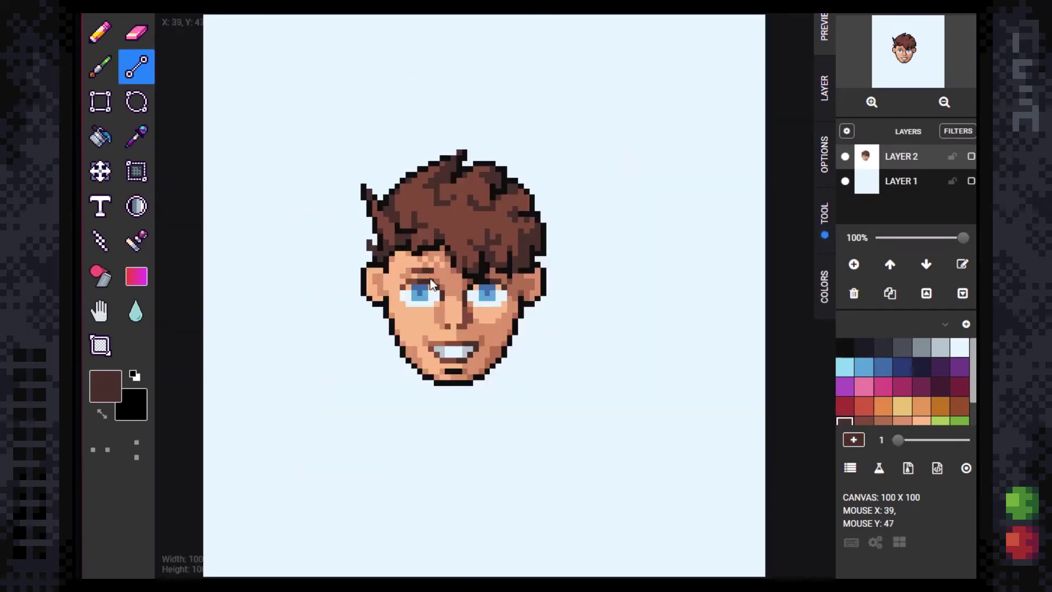
pyautogui.scroll(3, 431, 283)
pyautogui.scroll(-3, 428, 258)
pyautogui.scroll(3, 426, 253)
pyautogui.keyDown('alt'); pyautogui.click(427, 254); pyautogui.keyUp('alt')
pyautogui.scroll(-3, 474, 273)
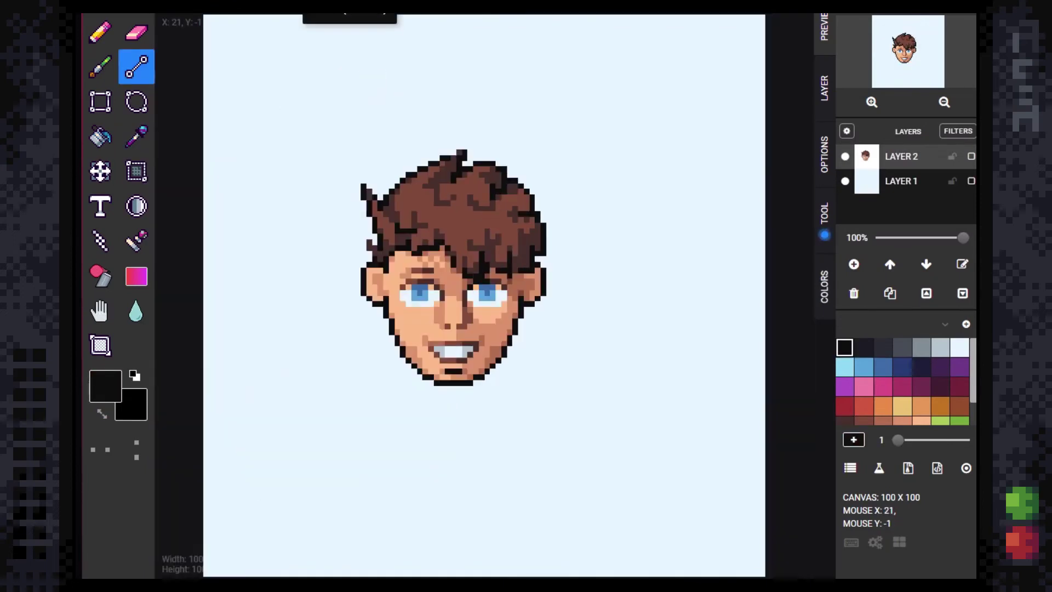
# Step: Fill the Layer 1 background with the light skin tone
pyautogui.scroll(2, 439, 263)
pyautogui.keyDown('alt'); pyautogui.click(427, 329); pyautogui.keyUp('alt')
pyautogui.click(902, 181)
pyautogui.press('b')
pyautogui.scroll(-2, 433, 272)
pyautogui.click(433, 272)
pyautogui.scroll(5, 366, 332)
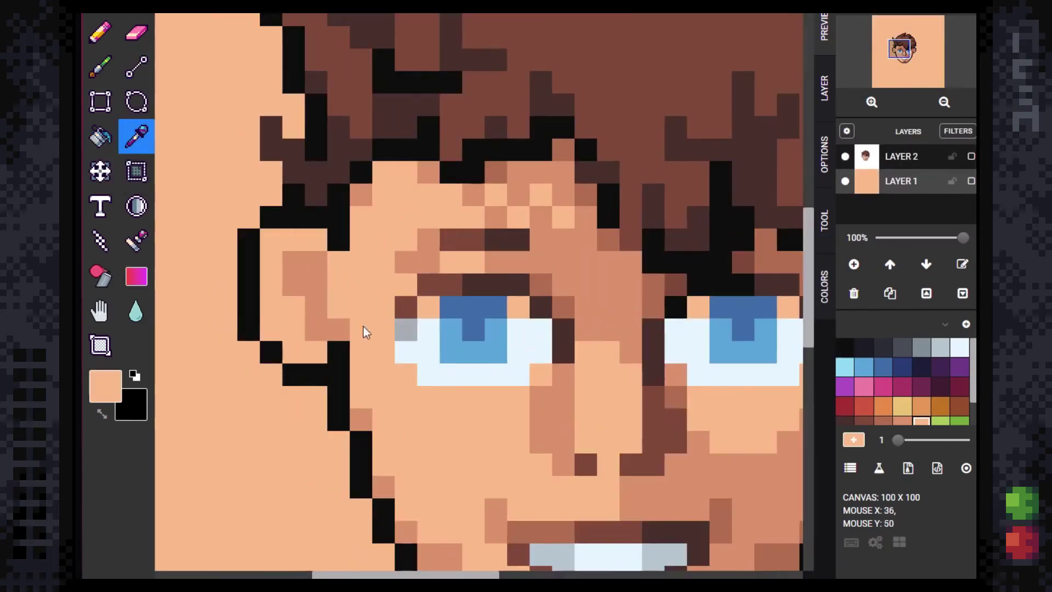
# Step: Recolour the upper left jaw and left ear outlines in tan on Layer 2
pyautogui.keyDown('alt'); pyautogui.click(362, 329); pyautogui.keyUp('alt')
pyautogui.press('l')
pyautogui.scroll(-3, 366, 332)
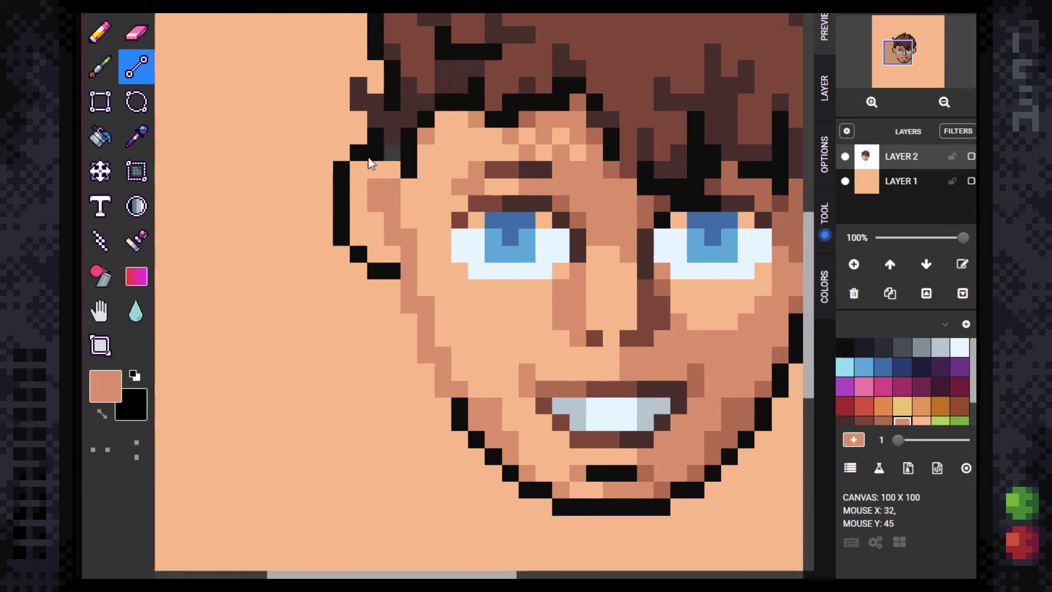
pyautogui.moveTo(371, 163); pyautogui.dragTo(384, 271)
# Step: Recolour the lower left jaw outline and the left part of the chin outline in brown
pyautogui.keyDown('alt'); pyautogui.click(708, 417); pyautogui.keyUp('alt')
pyautogui.moveTo(477, 438); pyautogui.dragTo(445, 373)
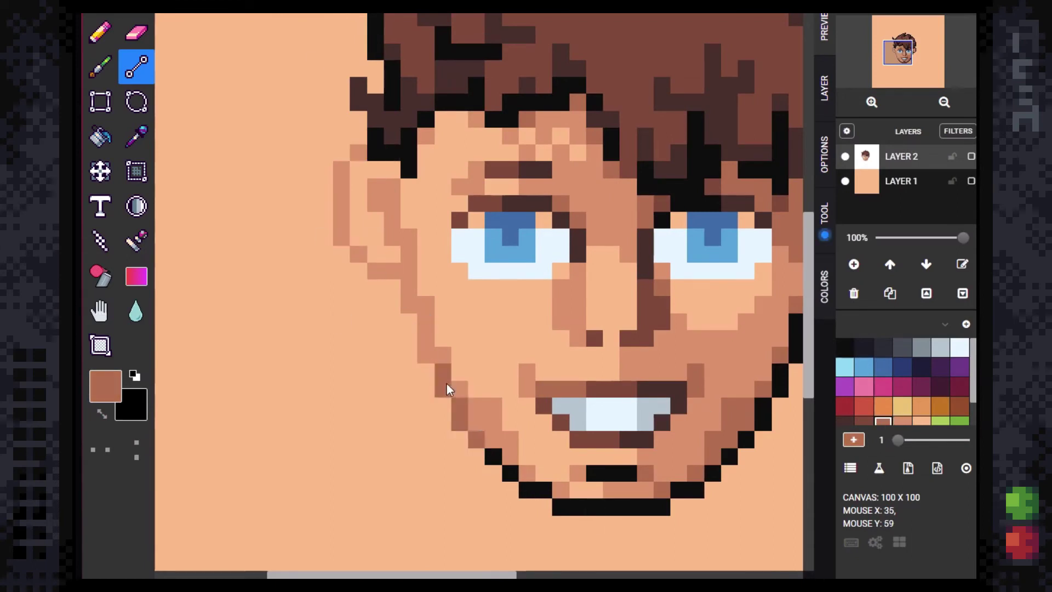
pyautogui.moveTo(488, 456); pyautogui.dragTo(696, 491)
# Step: Recolour the right half of the chin and the right jaw outline in reddish brown
pyautogui.keyDown('alt'); pyautogui.click(652, 507); pyautogui.keyUp('alt')
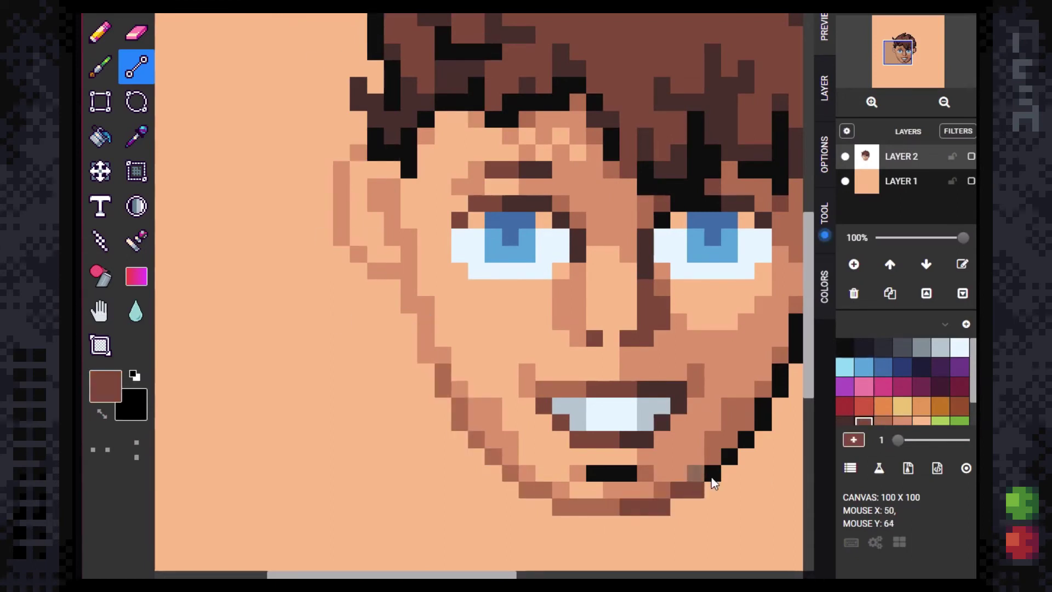
pyautogui.scroll(1, 784, 385)
pyautogui.keyDown('alt'); pyautogui.click(423, 279); pyautogui.keyUp('alt')
pyautogui.moveTo(540, 35); pyautogui.dragTo(428, 307)
pyautogui.keyDown('alt'); pyautogui.click(376, 353); pyautogui.keyUp('alt')
pyautogui.moveTo(376, 352); pyautogui.dragTo(758, 195)
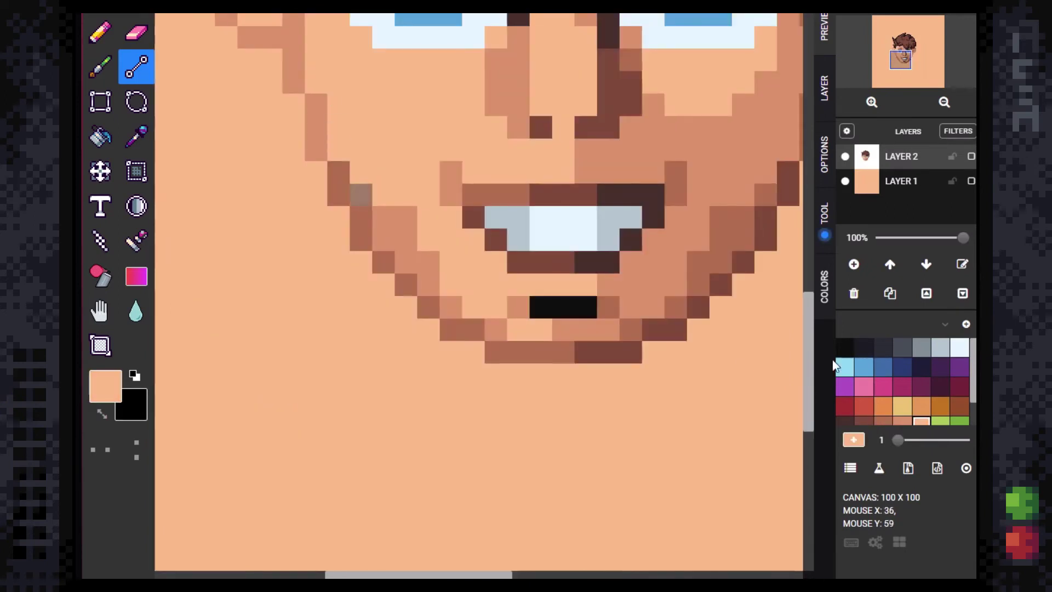
# Step: Soften the chin corner with tan and tint the left jaw outline below the ear in brown
pyautogui.moveTo(476, 347); pyautogui.dragTo(296, 324)
pyautogui.press('b')
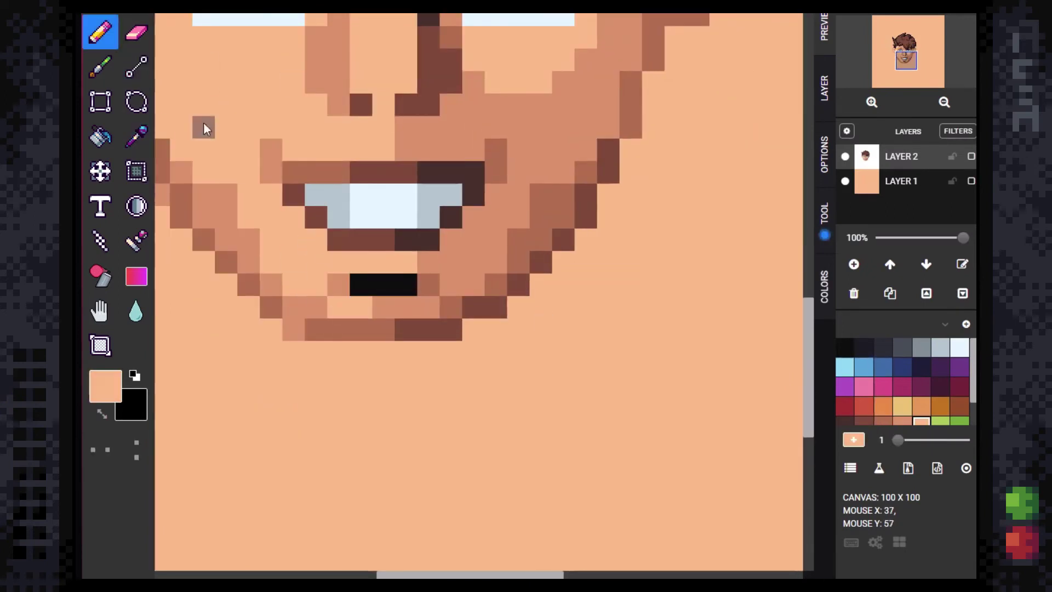
pyautogui.keyDown('alt'); pyautogui.click(452, 312); pyautogui.keyUp('alt')
pyautogui.press('l')
pyautogui.scroll(-3, 418, 327)
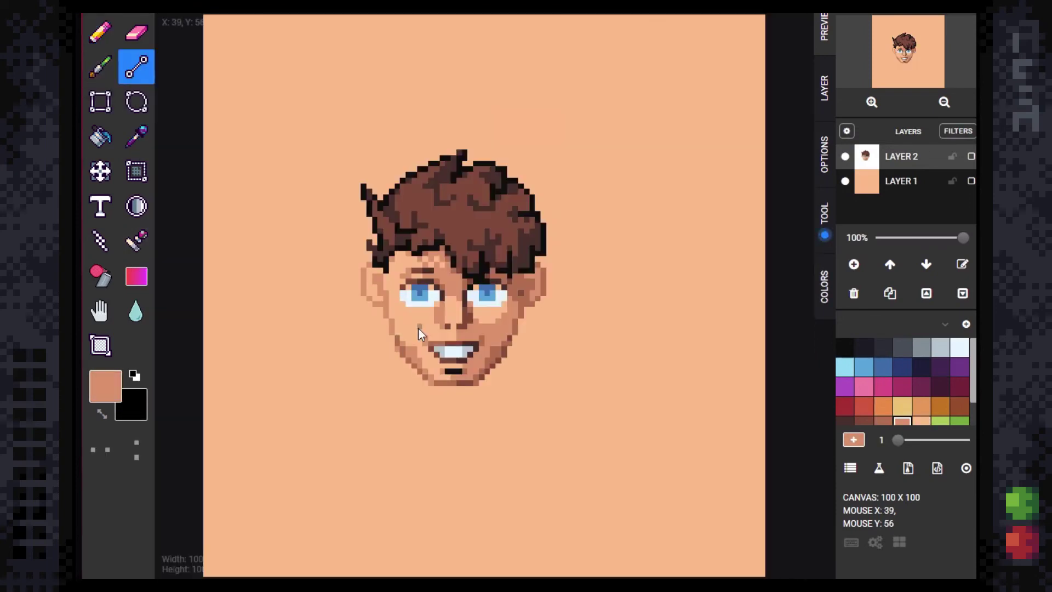
pyautogui.scroll(3, 398, 298)
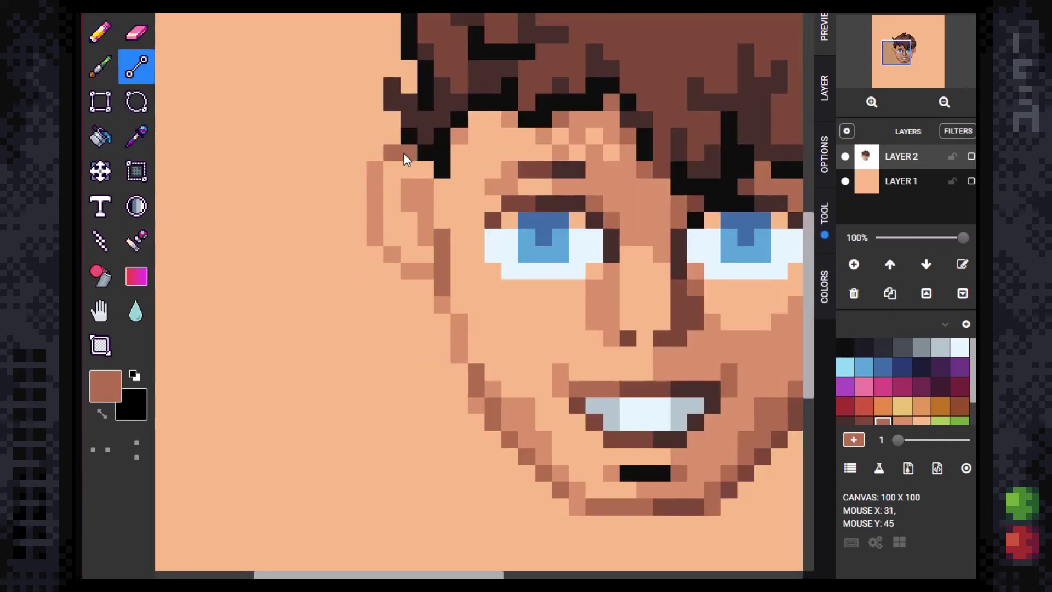
# Step: Recolour parts of the left ear's outline and inner fold in brown and tan, and the right ear's lower edge in reddish brown
pyautogui.keyDown('alt'); pyautogui.click(404, 153); pyautogui.keyUp('alt')
pyautogui.keyDown('alt'); pyautogui.click(425, 273); pyautogui.keyUp('alt')
pyautogui.keyDown('alt'); pyautogui.click(443, 221); pyautogui.keyUp('alt')
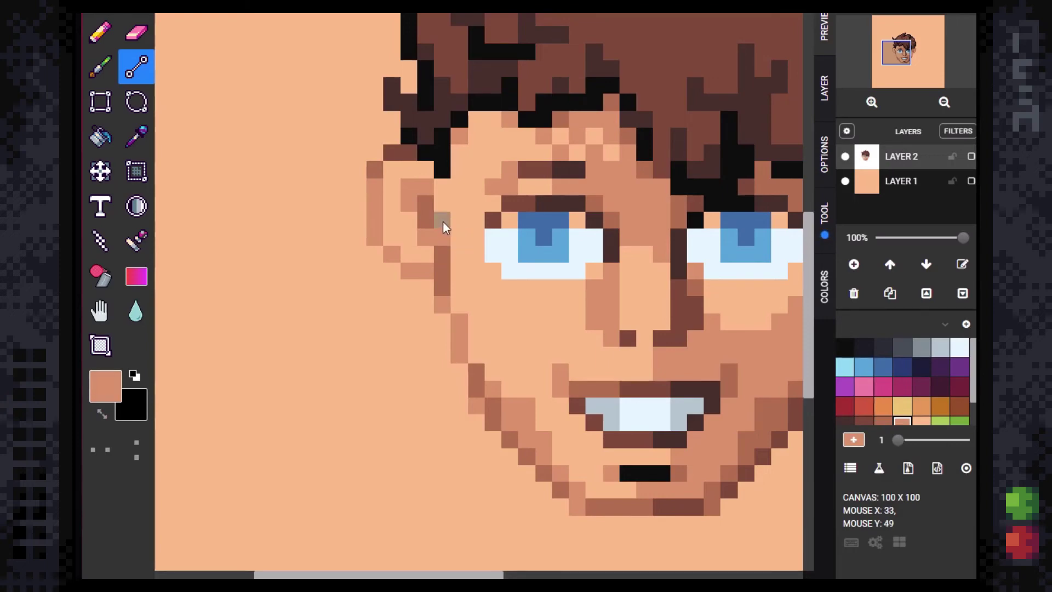
pyautogui.scroll(-3, 371, 233)
pyautogui.scroll(3, 371, 233)
pyautogui.keyDown('alt'); pyautogui.click(418, 340); pyautogui.keyUp('alt')
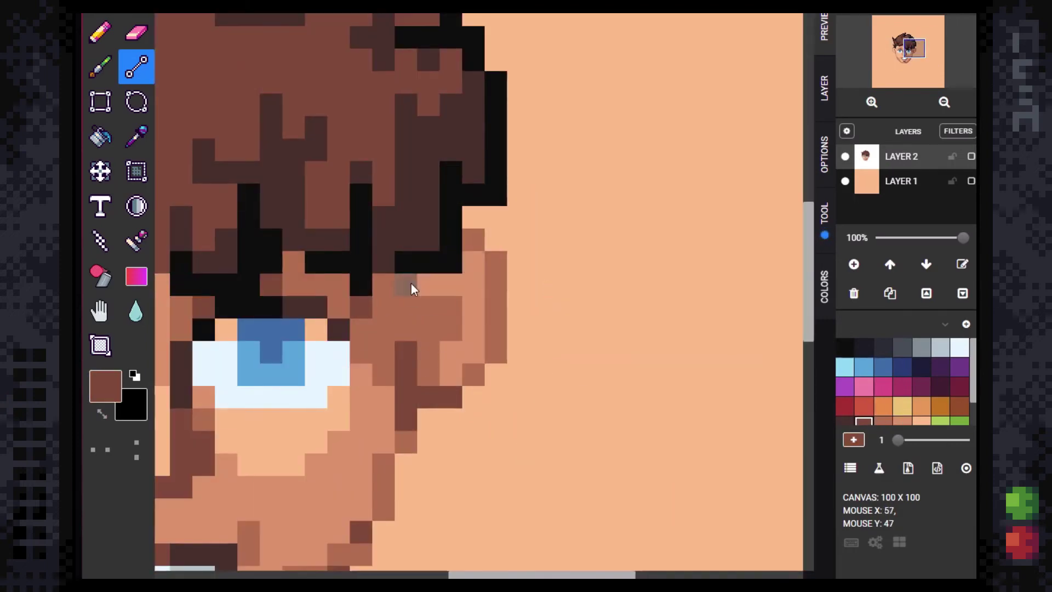
# Step: Recolour segments of the black outer hair outline in dark brown and touch up the hair's left edge in black
pyautogui.scroll(-3, 432, 309)
pyautogui.scroll(3, 360, 286)
pyautogui.keyDown('alt'); pyautogui.click(520, 186); pyautogui.keyUp('alt')
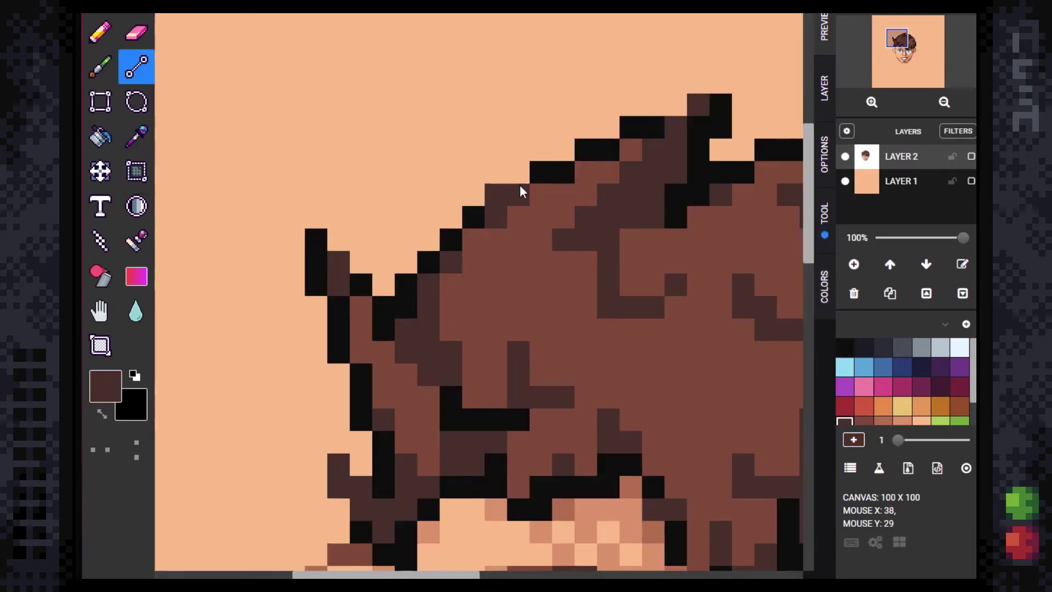
pyautogui.scroll(-3, 589, 293)
pyautogui.scroll(3, 697, 383)
pyautogui.scroll(-3, 443, 367)
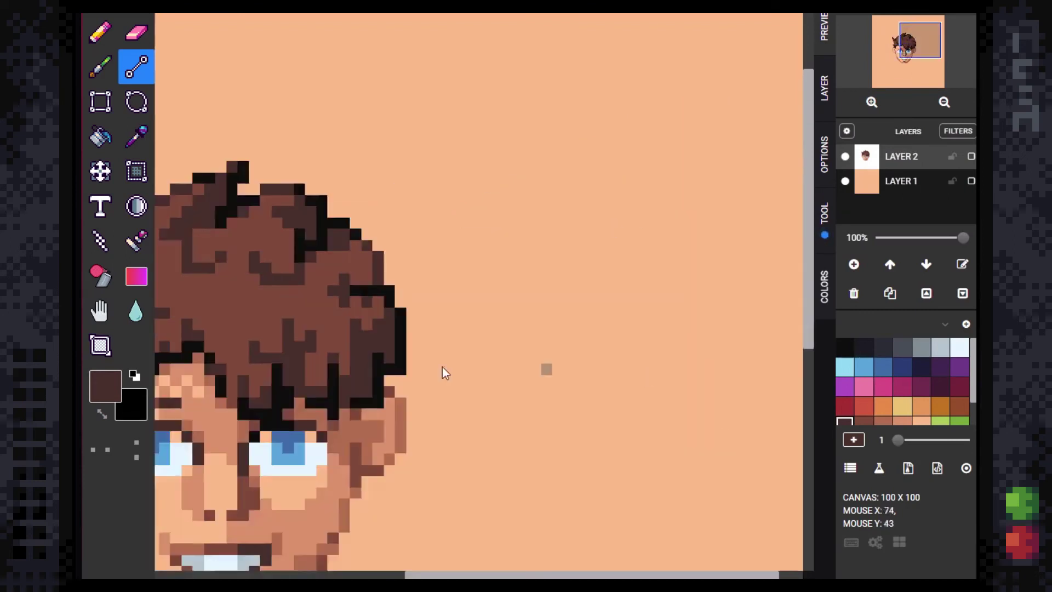
pyautogui.scroll(2, 498, 288)
pyautogui.scroll(-2, 472, 300)
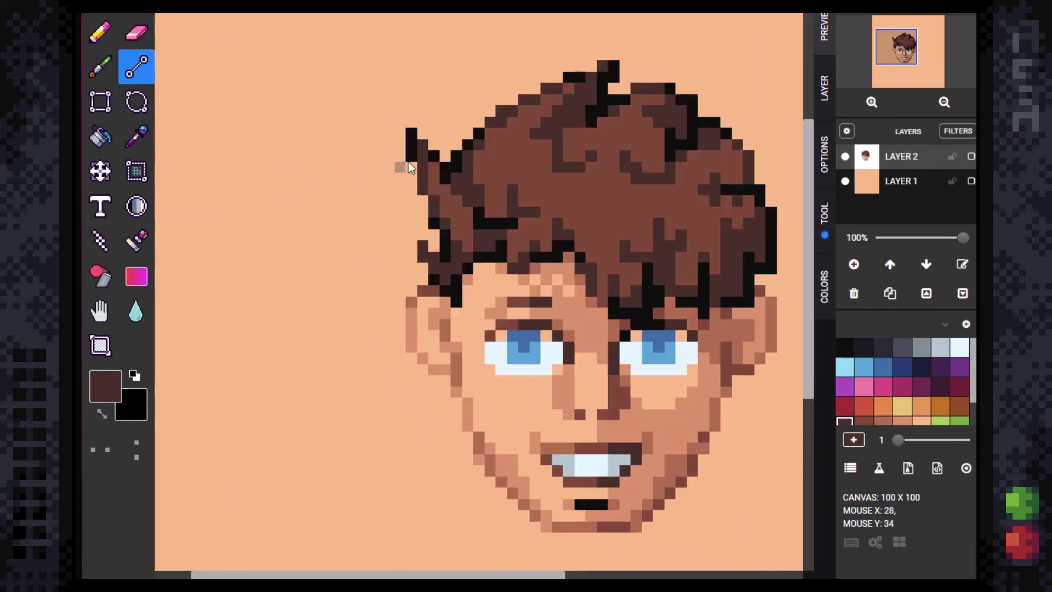
pyautogui.keyDown('alt'); pyautogui.click(434, 220); pyautogui.keyUp('alt')
pyautogui.click(434, 219)
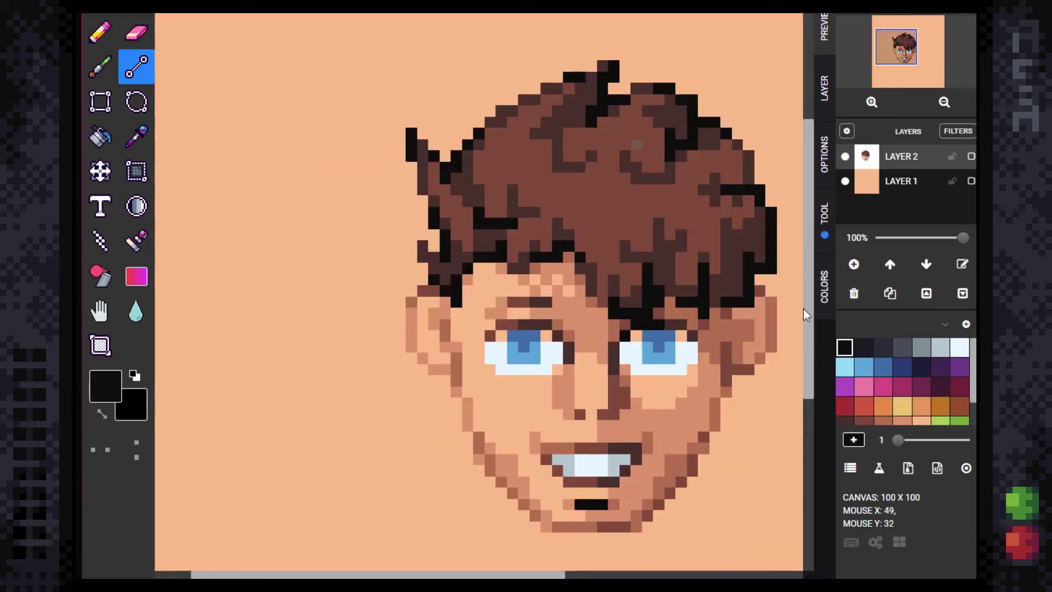
# Step: Soften the hair tips and outline corners with single tan pixels using the Pencil tool
pyautogui.keyDown('alt'); pyautogui.click(434, 248); pyautogui.keyUp('alt')
pyautogui.press('i')
pyautogui.click(455, 389)
pyautogui.press('b')
pyautogui.click(411, 167)
pyautogui.click(414, 122)
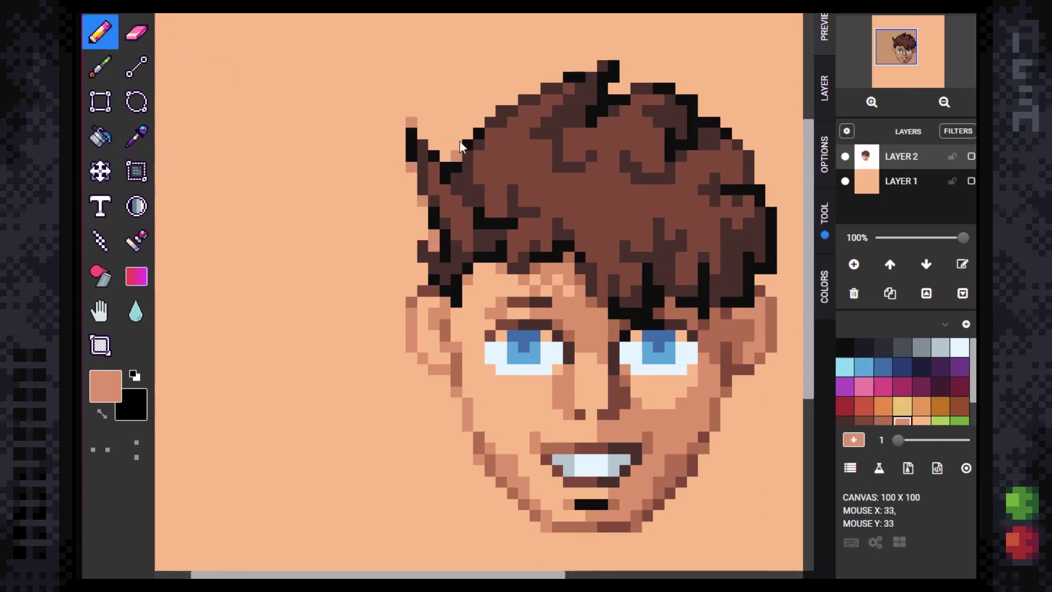
pyautogui.click(446, 156)
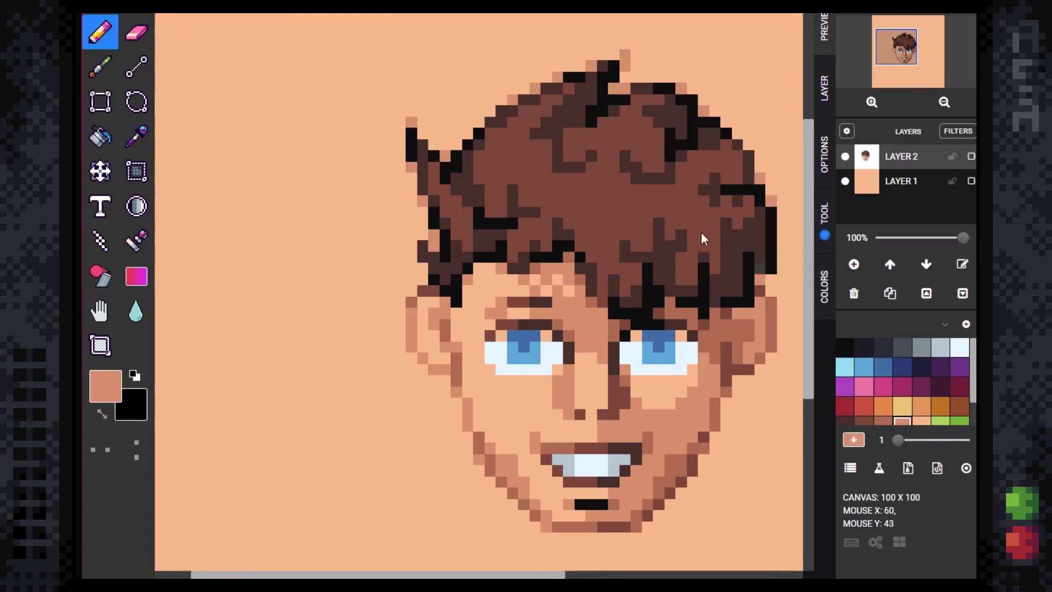
# Step: Move the head drawing toward the upper right of the canvas and sample the light skin colour
pyautogui.scroll(-1, 702, 234)
pyautogui.click(100, 175)
pyautogui.moveTo(171, 235); pyautogui.dragTo(310, 212)
pyautogui.press('i')
pyautogui.click(222, 242)
pyautogui.press('m')
pyautogui.moveTo(594, 242)
pyautogui.mouseDown()
pyautogui.moveTo(498, 264)
pyautogui.moveTo(550, 206)
pyautogui.mouseUp()
pyautogui.press('e')
pyautogui.press('i')
pyautogui.press('m')
pyautogui.moveTo(531, 264); pyautogui.dragTo(518, 274)
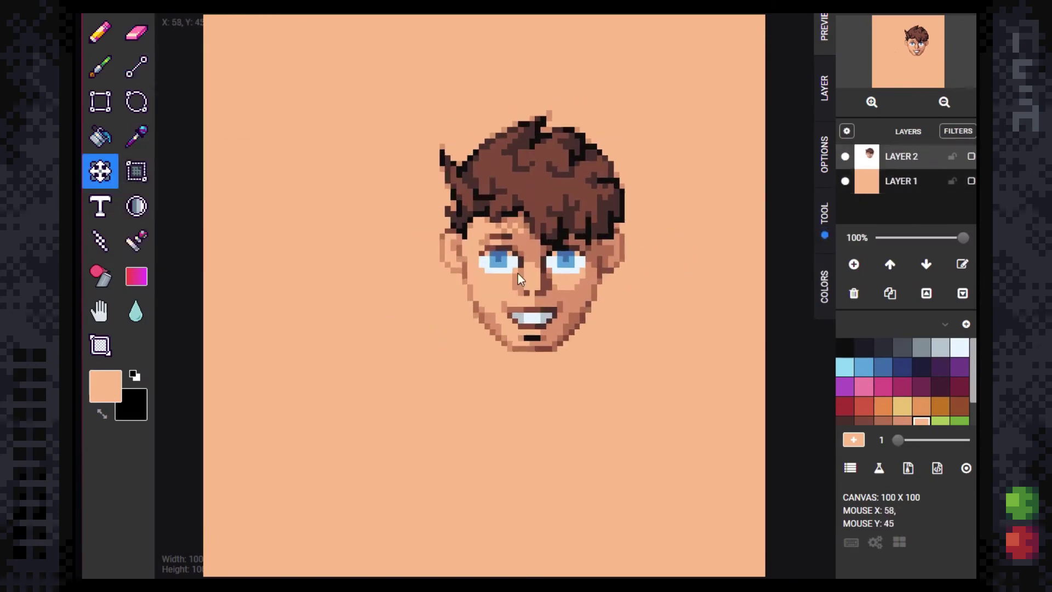
# Step: Redraw the black crease below the mouth in reddish brown and soften its ends with tan
pyautogui.scroll(1, 518, 274)
pyautogui.press('i')
pyautogui.click(518, 329)
pyautogui.click(523, 378)
pyautogui.press('l')
pyautogui.moveTo(518, 329); pyautogui.dragTo(538, 286)
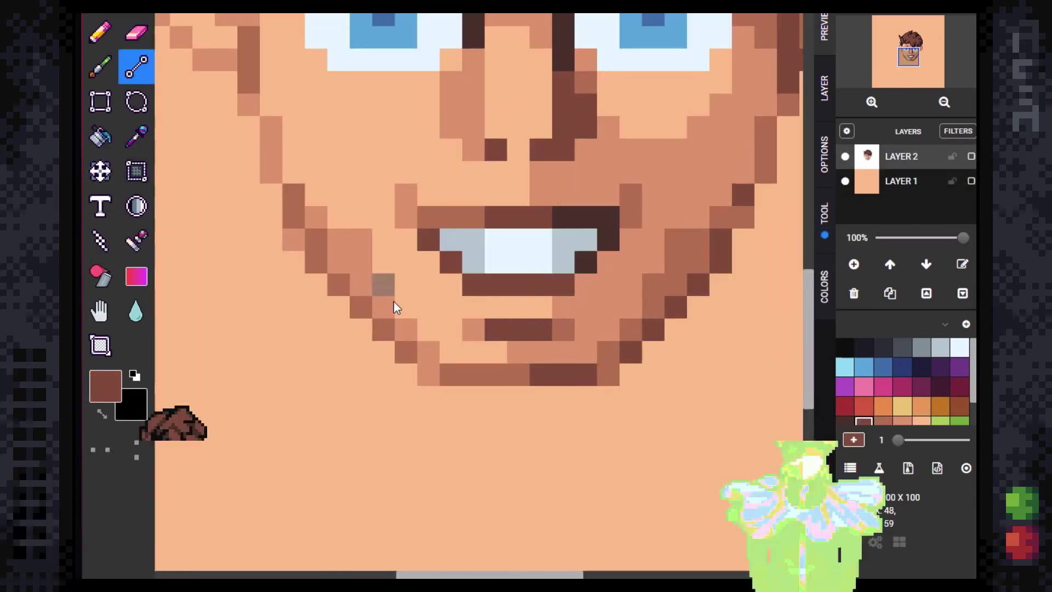
# Step: Recolour the remaining black pixels around the right eye in dark brown
pyautogui.scroll(-1, 591, 297)
pyautogui.scroll(1, 591, 294)
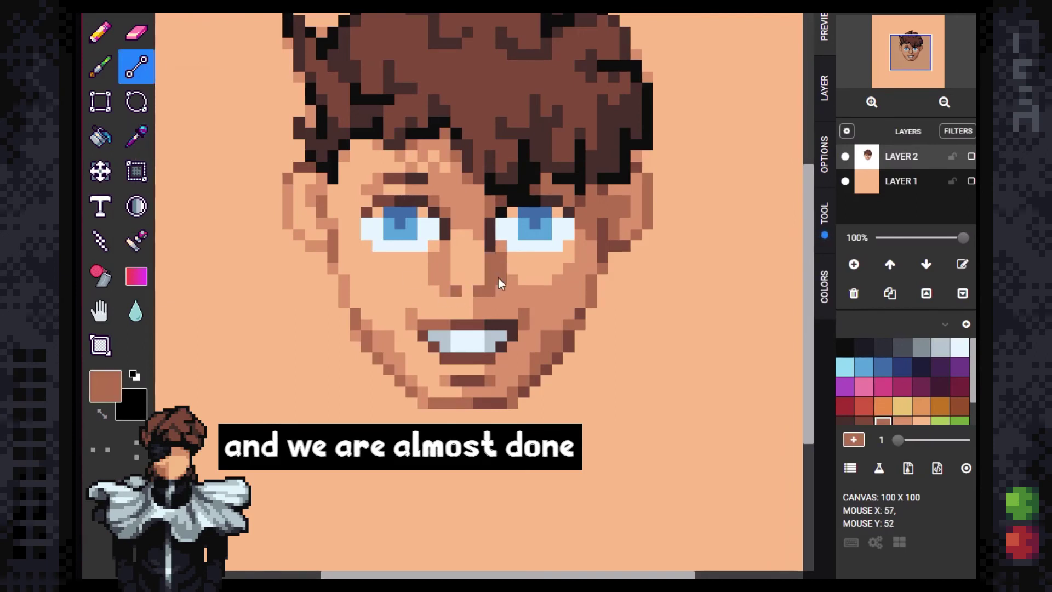
pyautogui.scroll(1, 498, 278)
pyautogui.keyDown('alt'); pyautogui.click(586, 149); pyautogui.keyUp('alt')
pyautogui.scroll(-2, 501, 172)
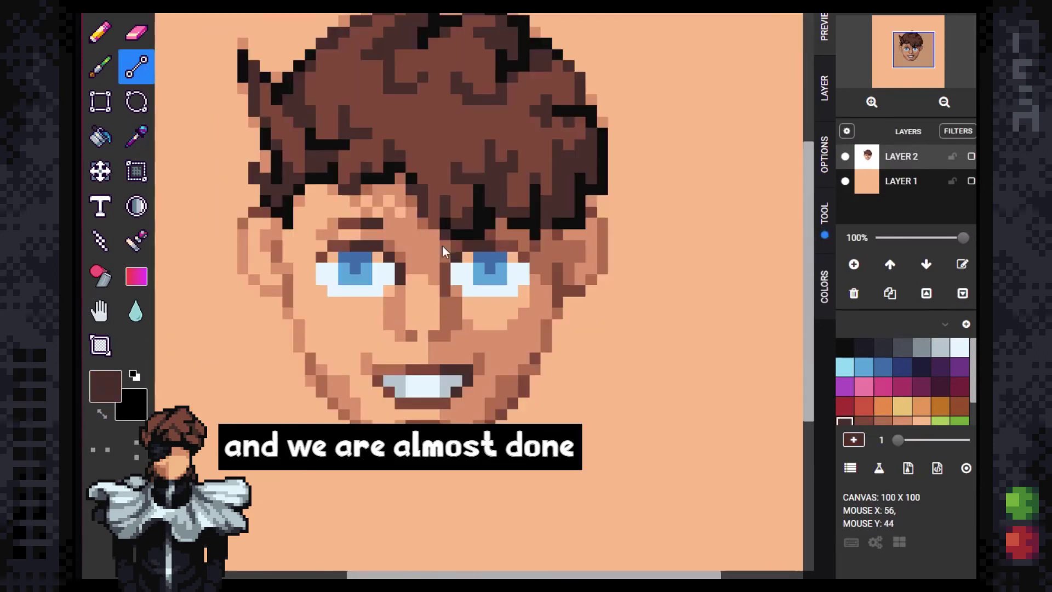
# Step: Reposition the head drawing on Layer 2 near the centre of the canvas
pyautogui.press('m')
pyautogui.moveTo(555, 358); pyautogui.dragTo(594, 404)
pyautogui.click(825, 219)
pyautogui.click(825, 33)
pyautogui.moveTo(554, 315); pyautogui.dragTo(487, 311)
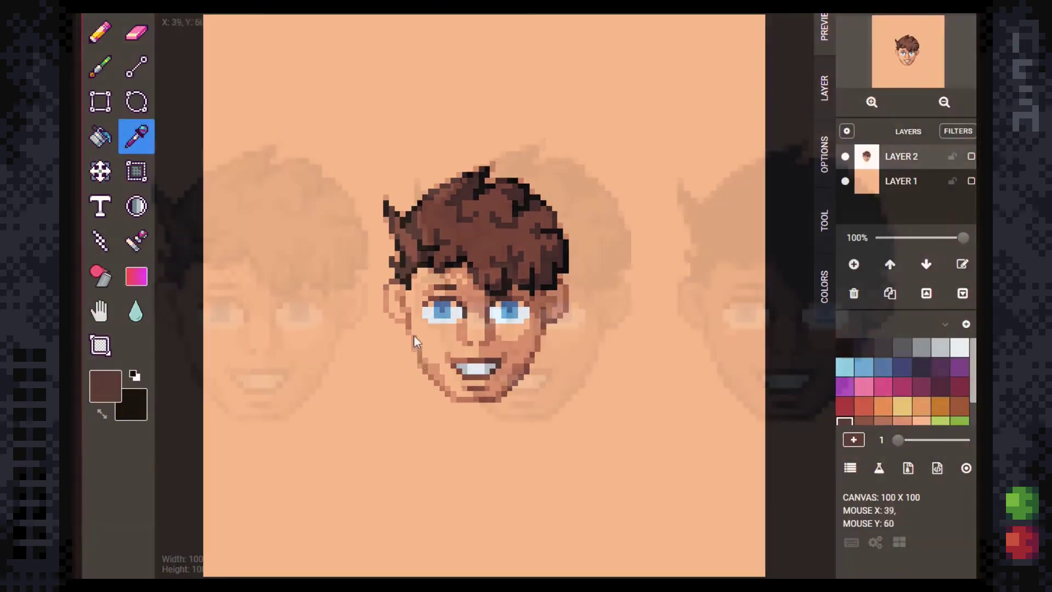